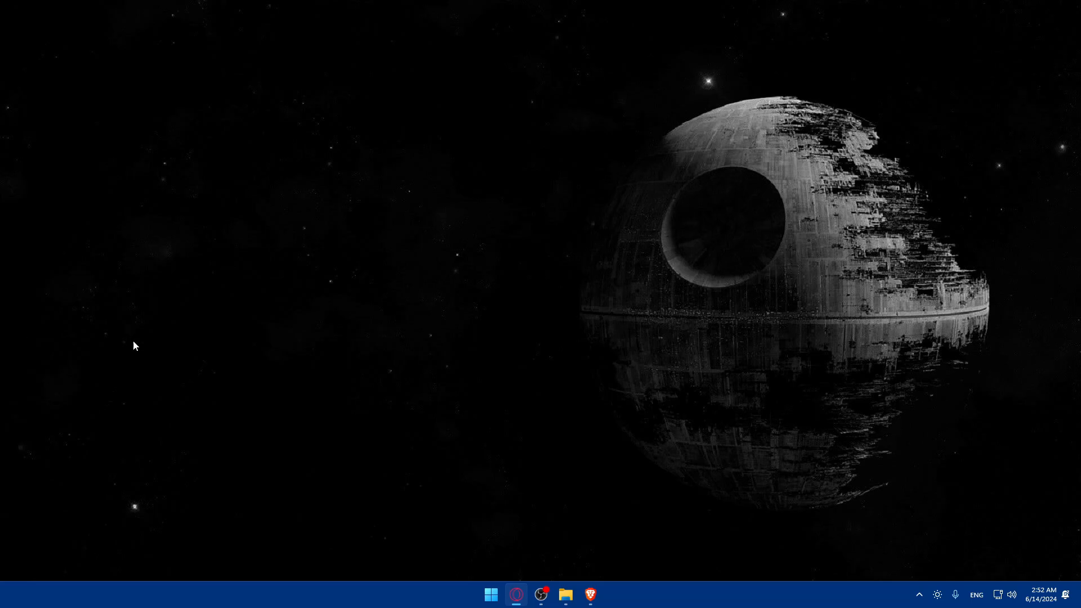
Switch to the Brave browser and open shopify.com
{"action": "left_click", "coordinate": [591, 594]}
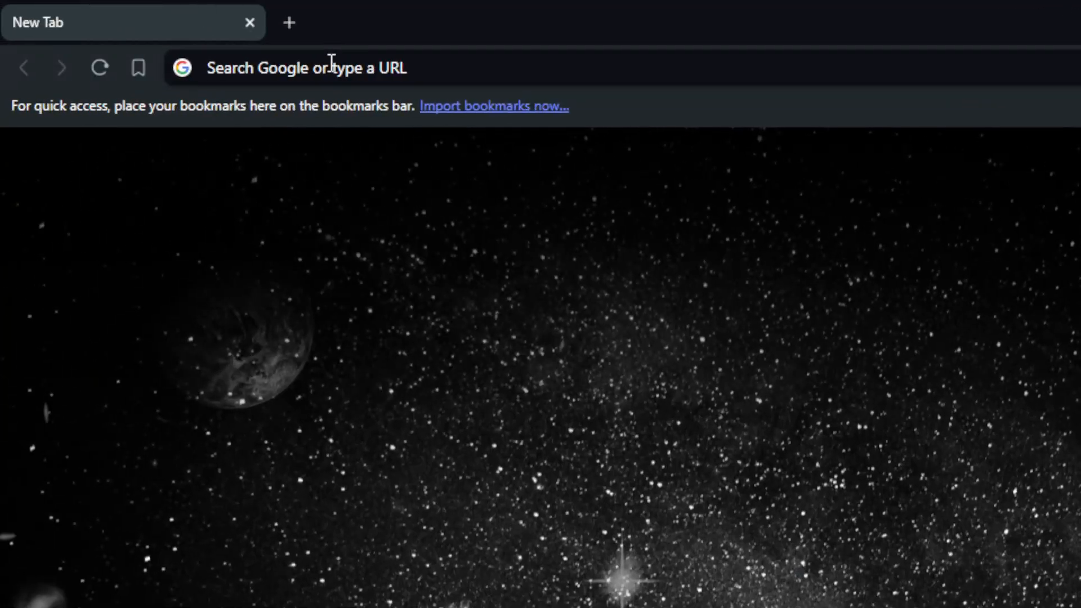
{"action": "left_click", "coordinate": [166, 33]}
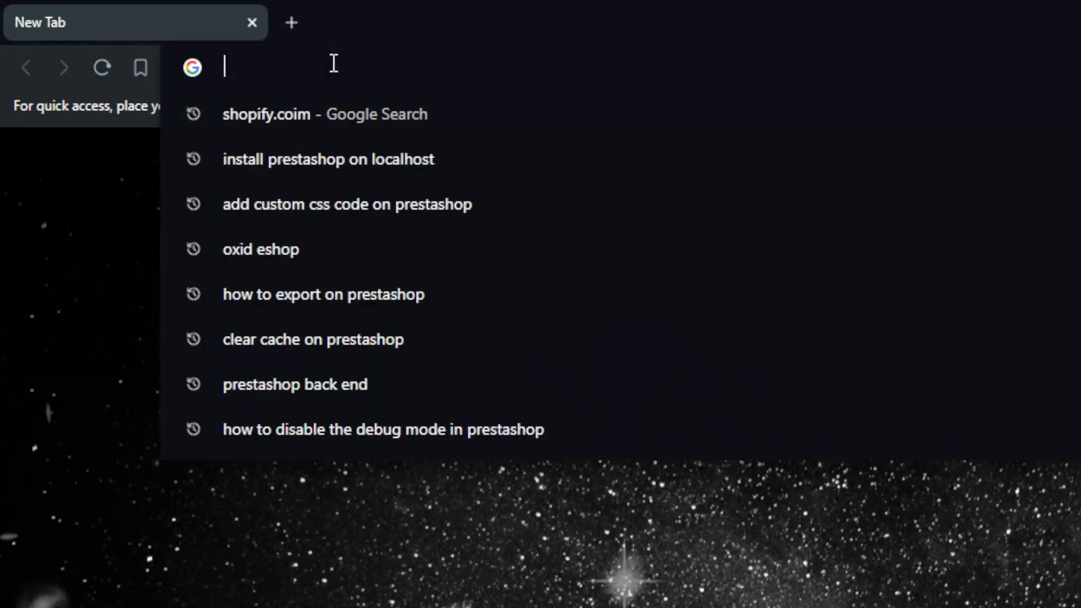
{"action": "type", "text": "shopify"}
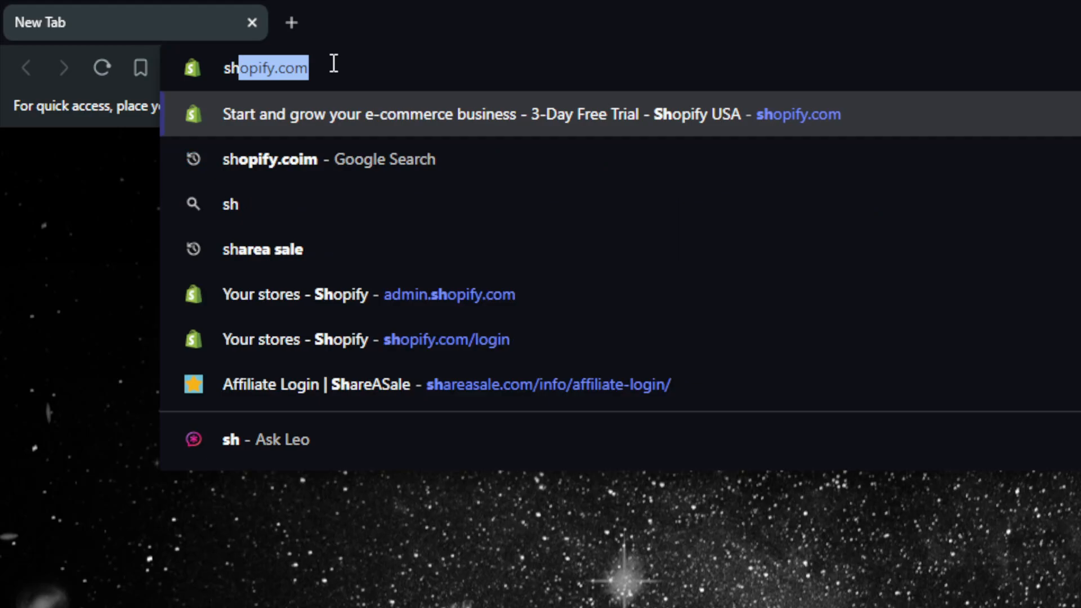
{"action": "type", "text": ".com"}
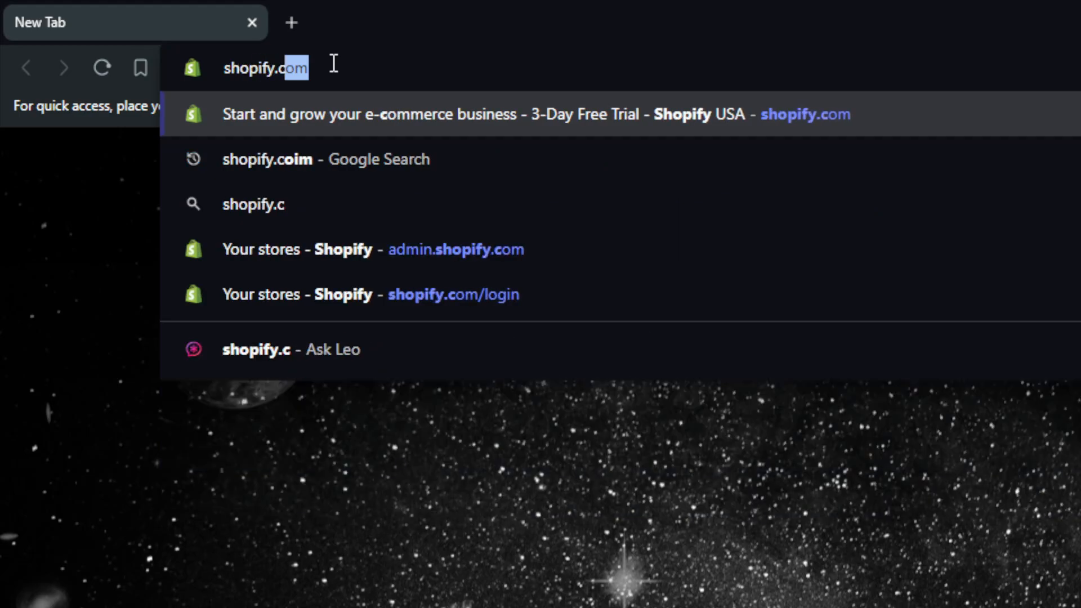
{"action": "key", "text": "Return"}
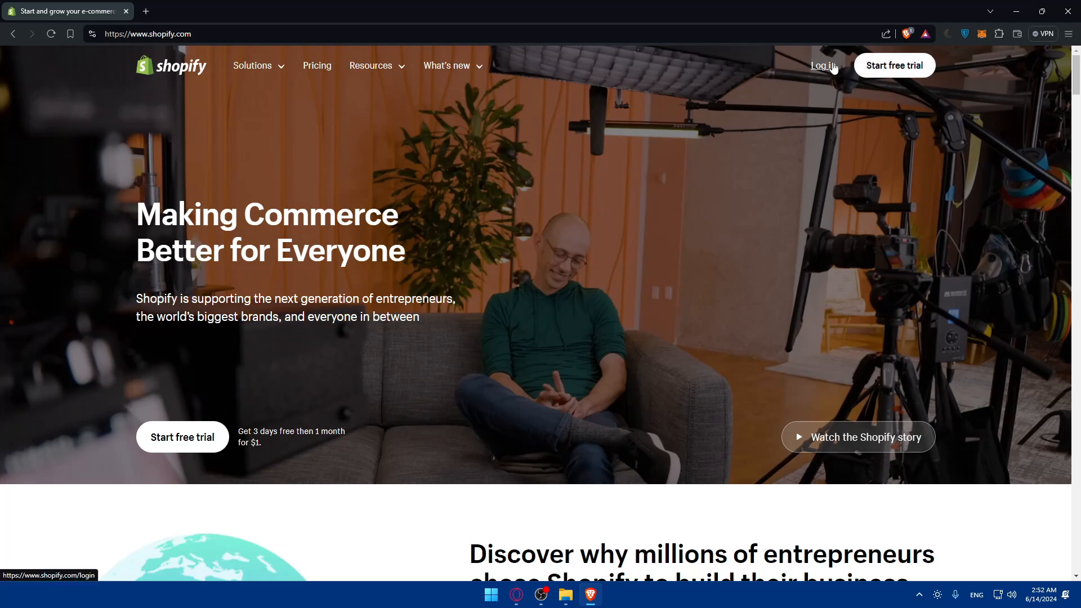
Log in to the Shopify store admin and collapse the trial notice
{"action": "left_click", "coordinate": [834, 67]}
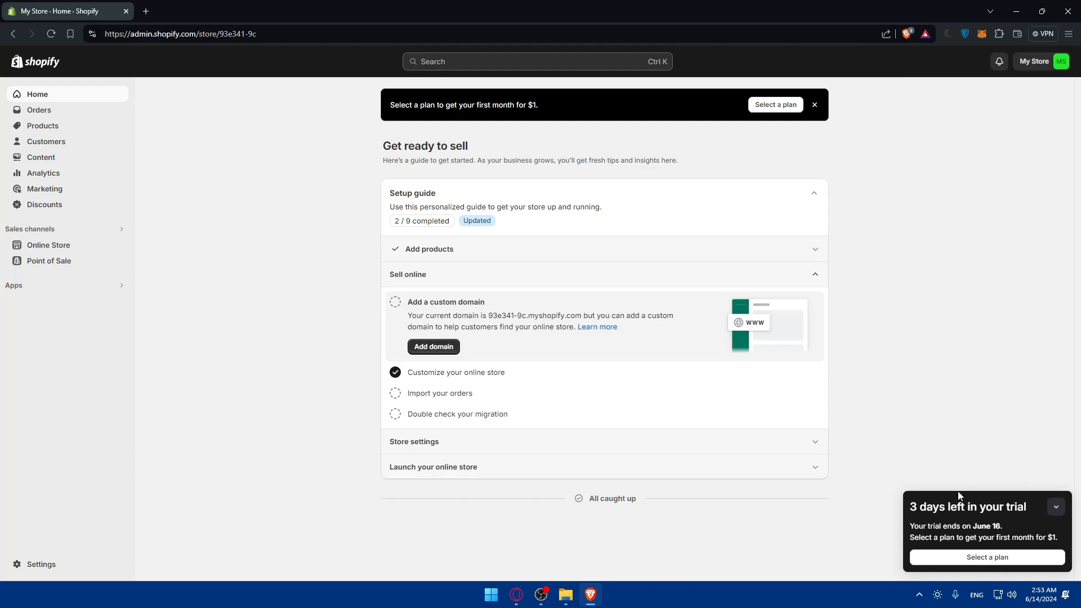
{"action": "left_click", "coordinate": [929, 510]}
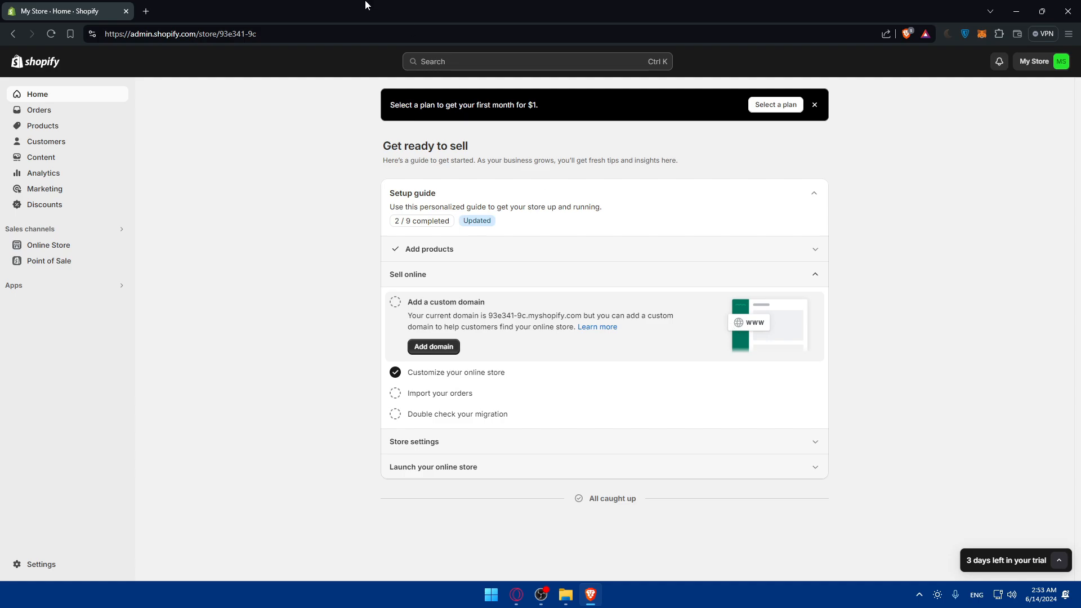
Search the web for "google keyword planner" in a new browser tab
{"action": "left_click", "coordinate": [146, 11]}
{"action": "type", "text": "googl"}
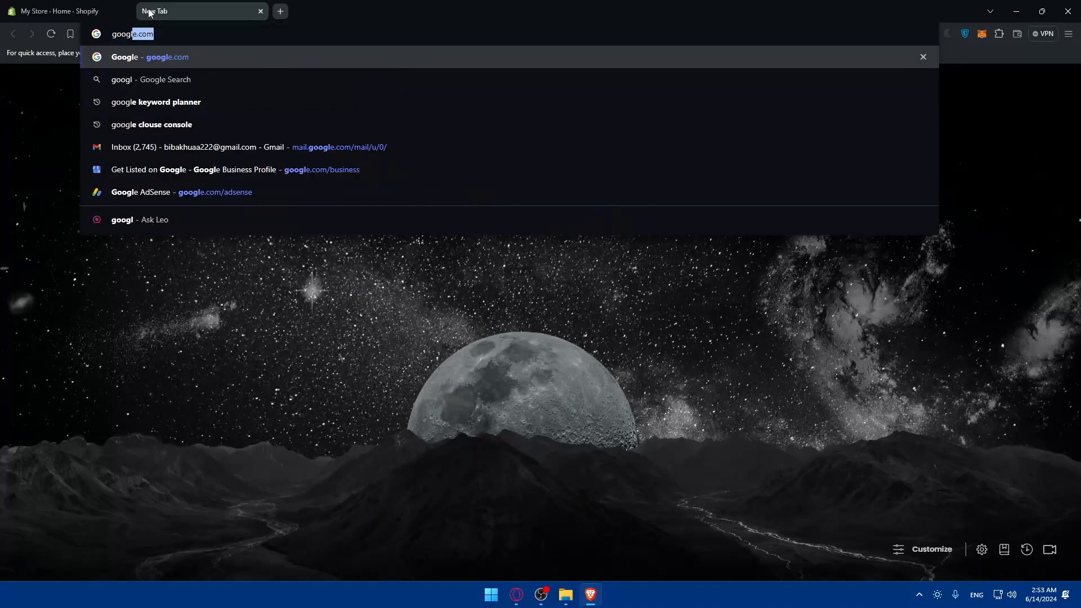
{"action": "type", "text": "e keywo"}
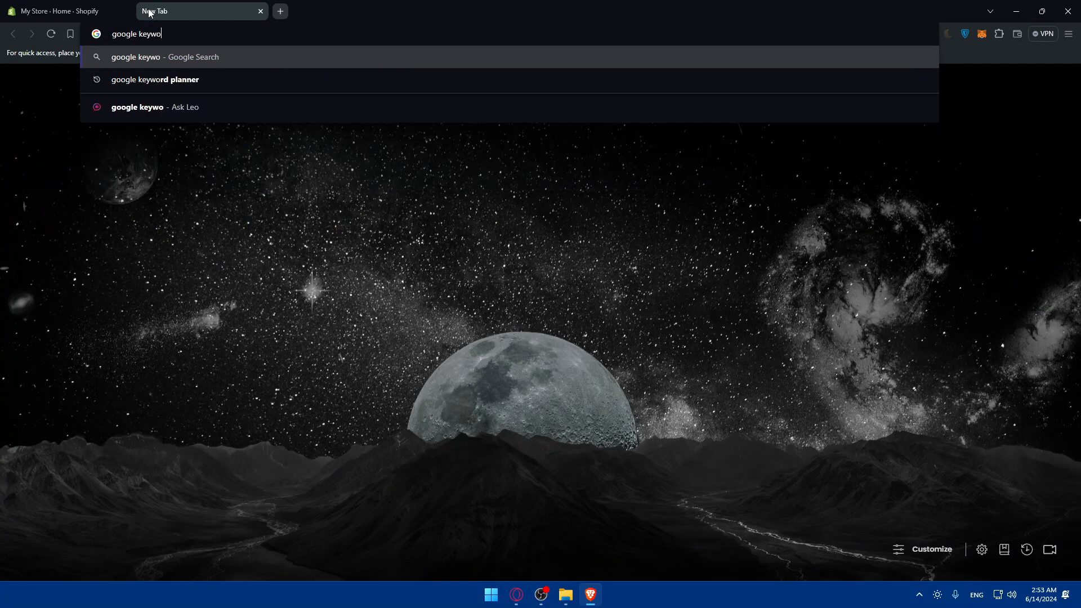
{"action": "type", "text": "rd pl"}
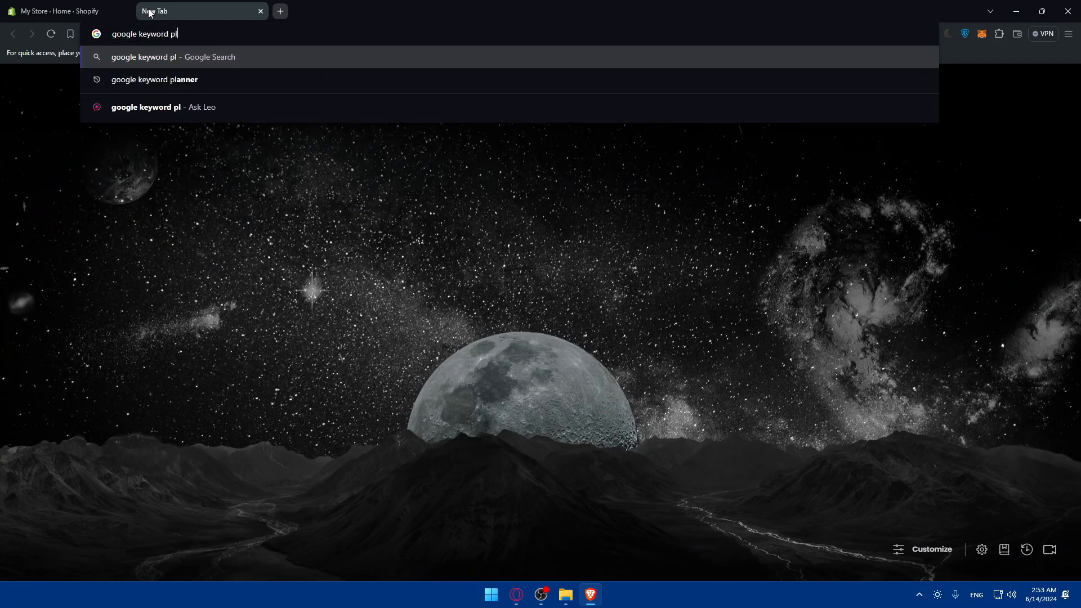
{"action": "type", "text": "anner"}
{"action": "key", "text": "Return"}
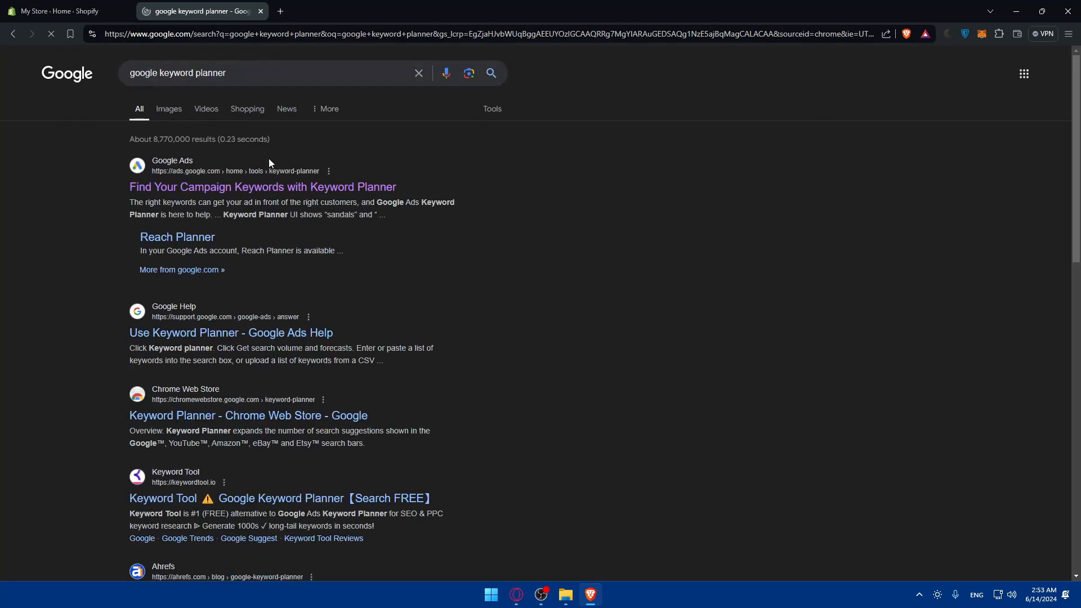
Open Google Ads Keyword Planner from the first search result and close its leftover landing page
{"action": "left_click", "coordinate": [272, 179]}
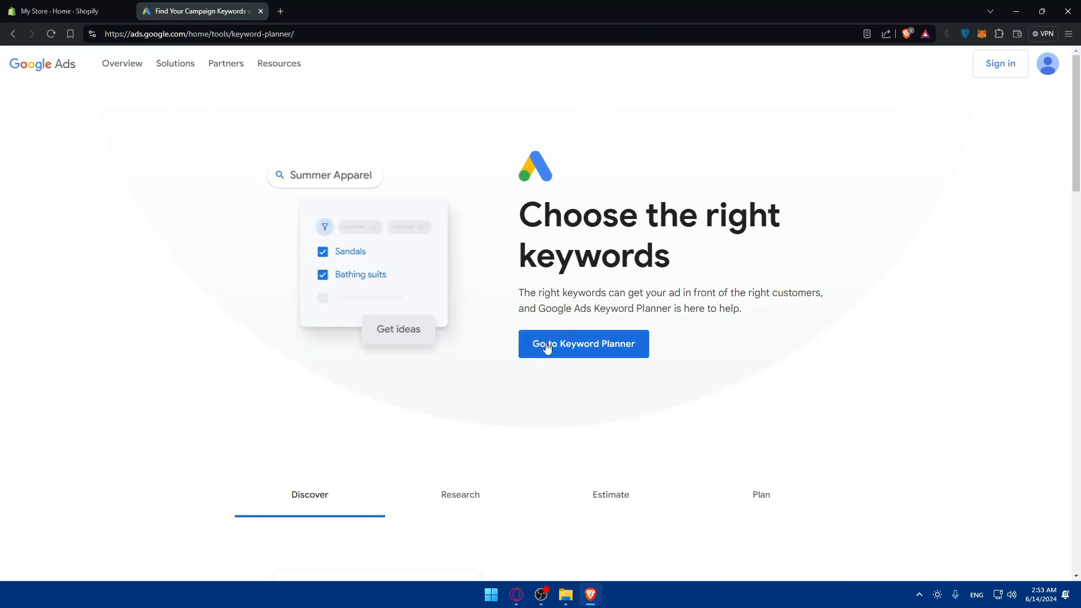
{"action": "left_click", "coordinate": [551, 346]}
{"action": "left_click", "coordinate": [261, 11]}
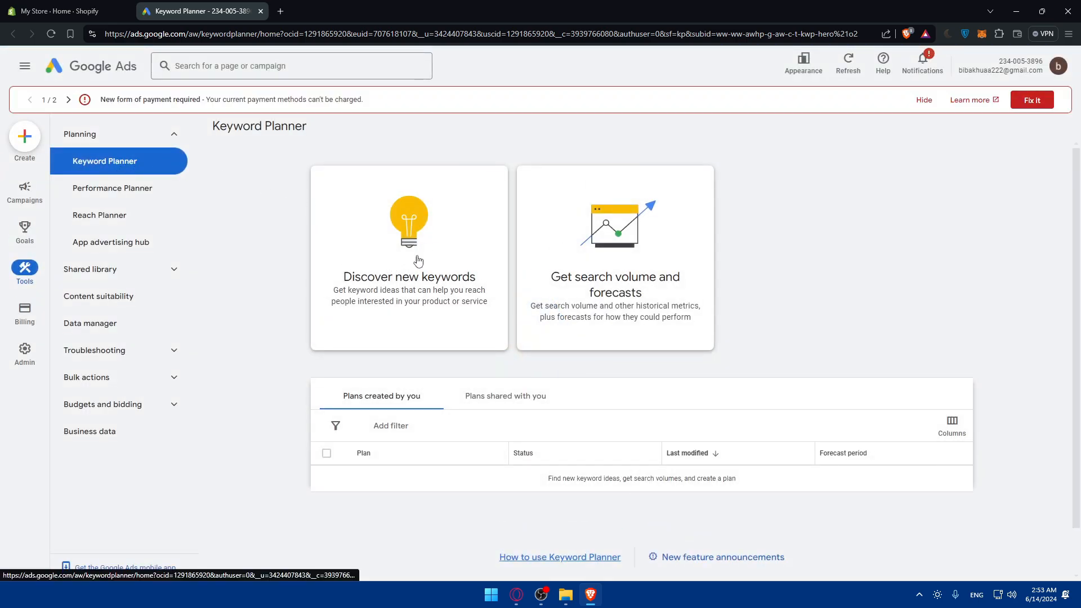
Discover new keywords for "tshirt" without a filter site and get the results
{"action": "left_click", "coordinate": [430, 242]}
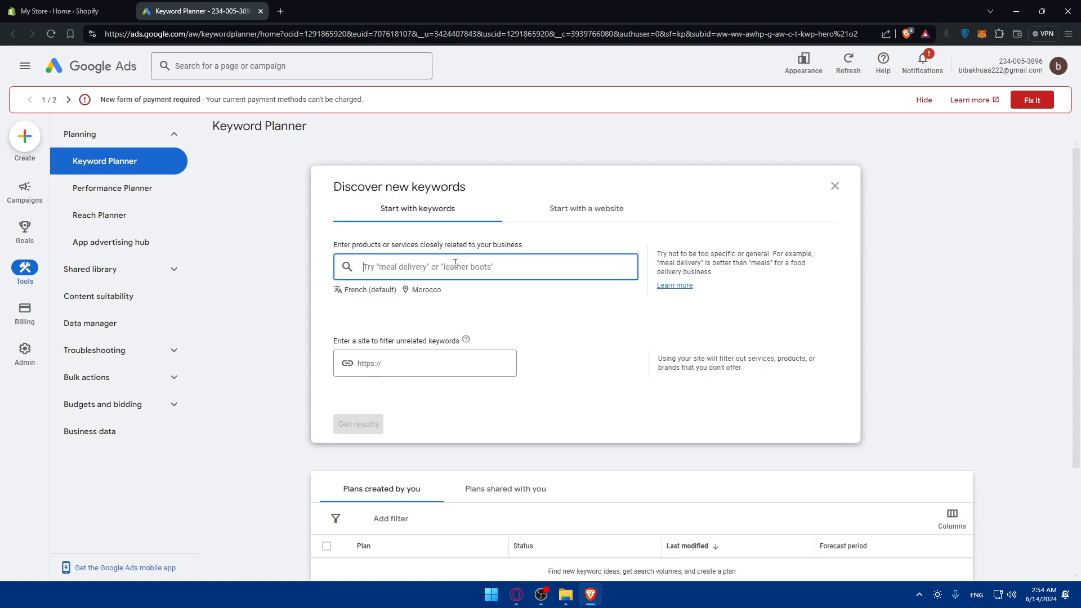
{"action": "type", "text": "tshirt"}
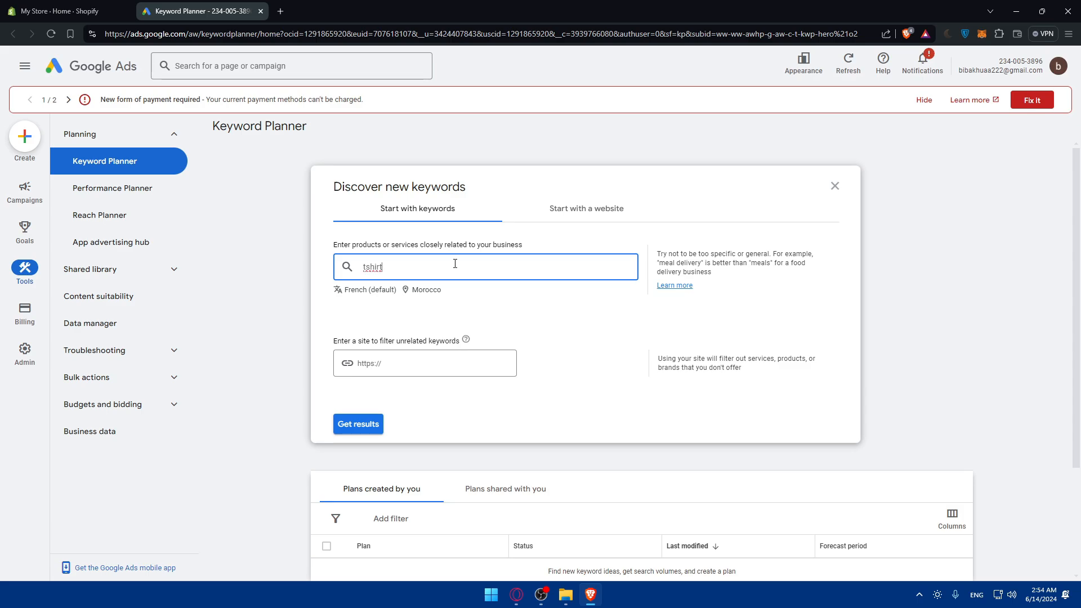
{"action": "key", "text": "Return"}
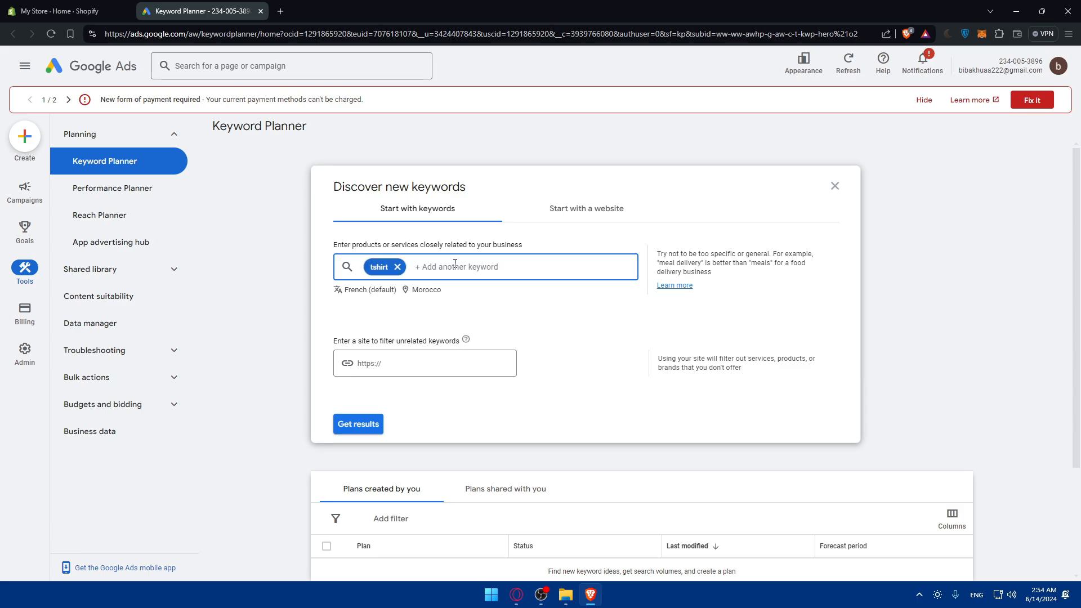
{"action": "left_click", "coordinate": [411, 365]}
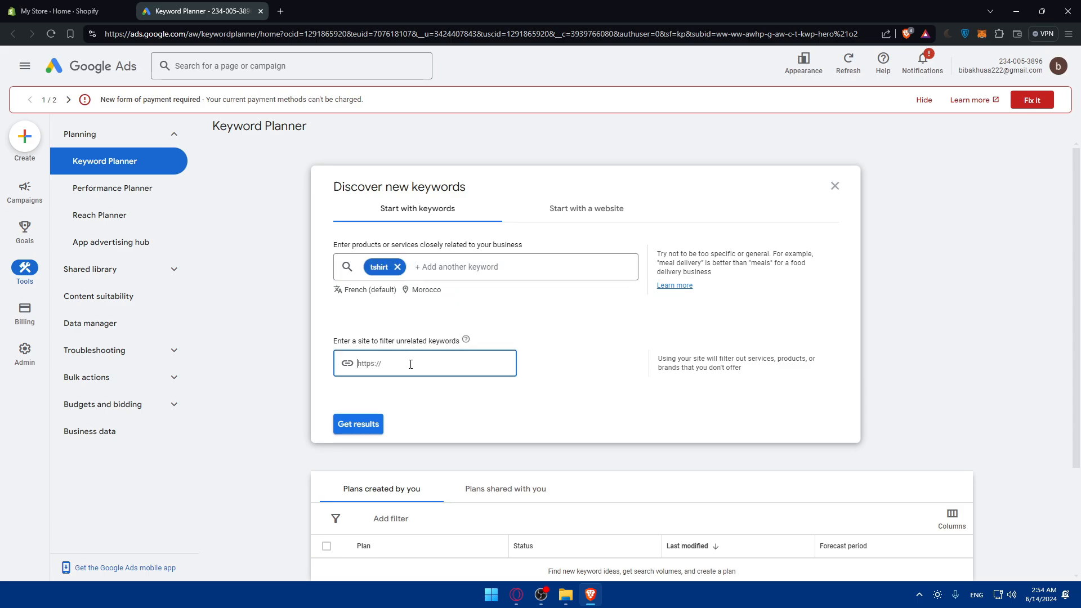
{"action": "left_click", "coordinate": [363, 426]}
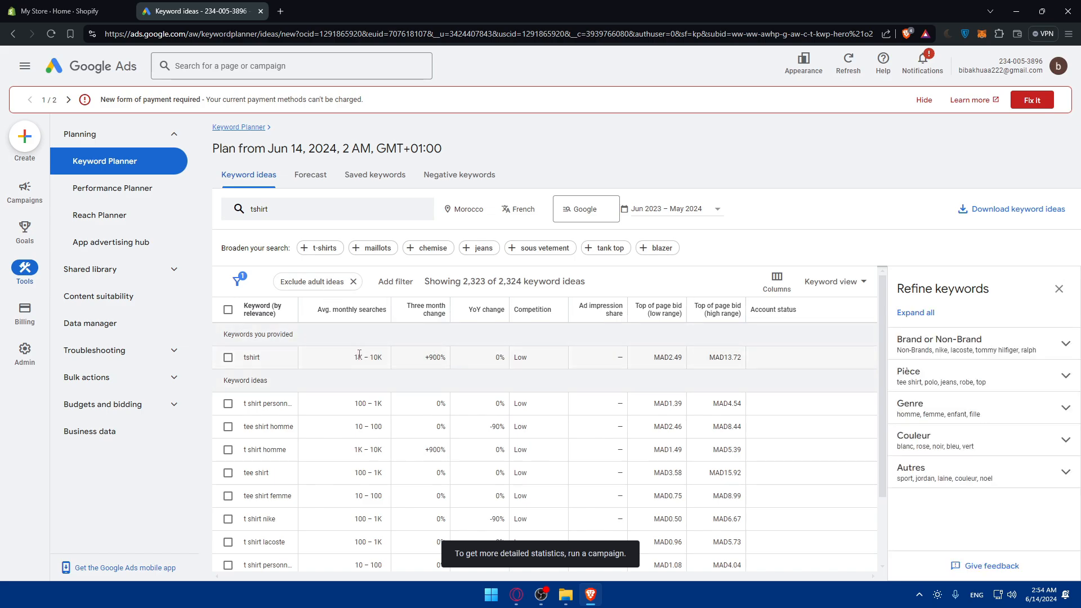
Widen the Keyword column of the results table and set the keyword language to English
{"action": "mouse_move", "coordinate": [338, 315]}
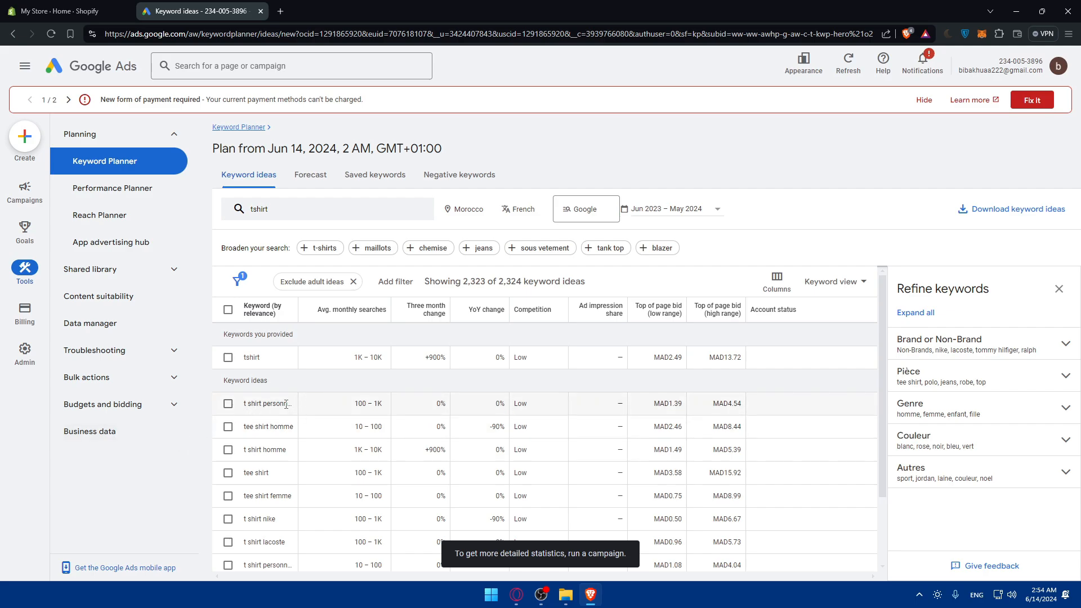
{"action": "left_click_drag", "start_coordinate": [298, 310], "coordinate": [327, 310]}
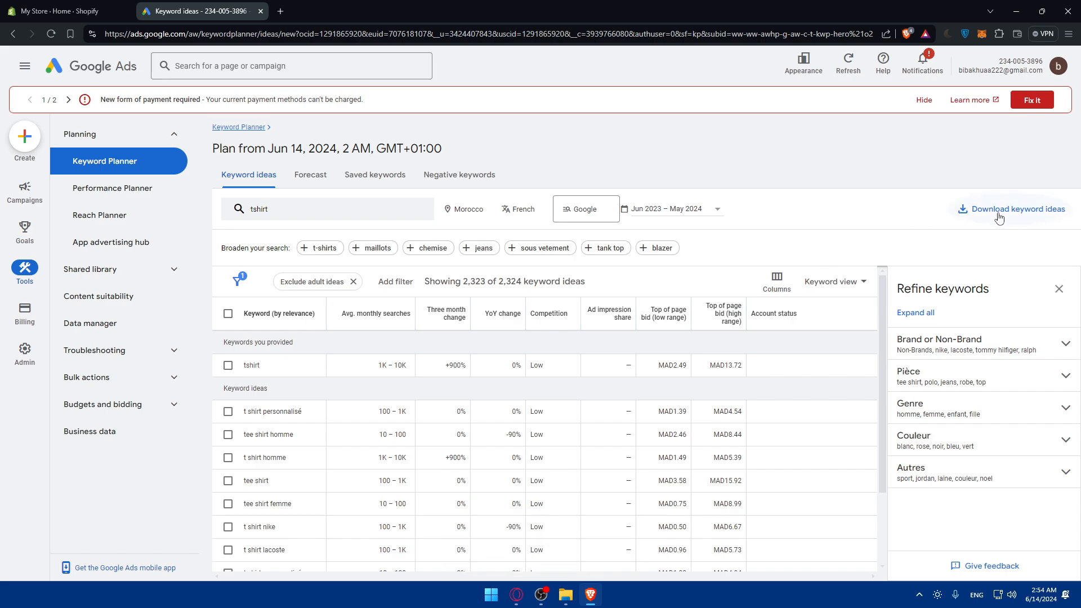
{"action": "left_click", "coordinate": [518, 216]}
{"action": "type", "text": "e"}
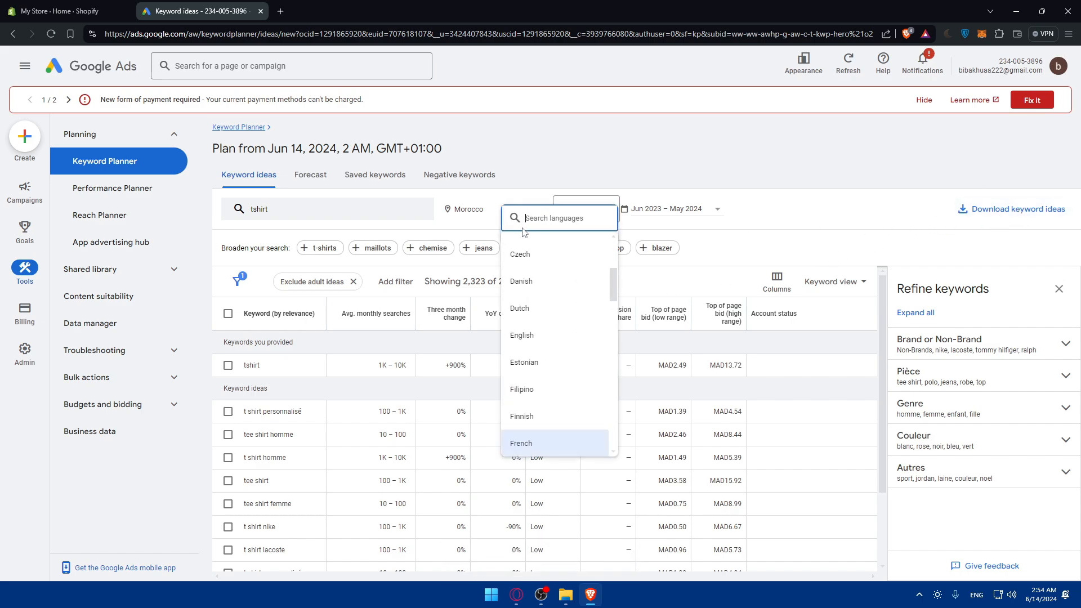
{"action": "type", "text": "ngli"}
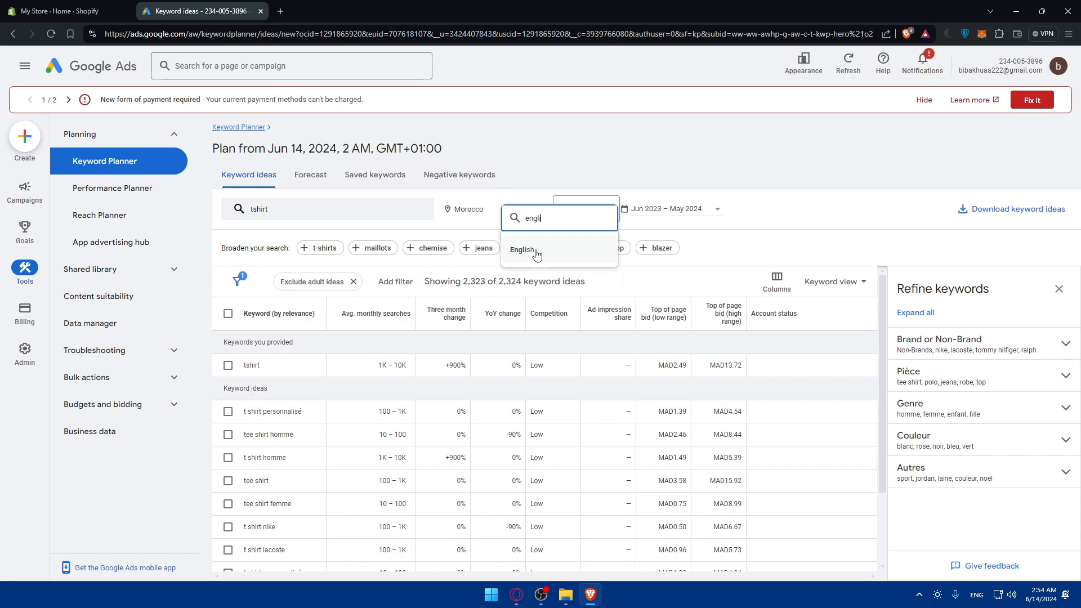
{"action": "left_click", "coordinate": [535, 251]}
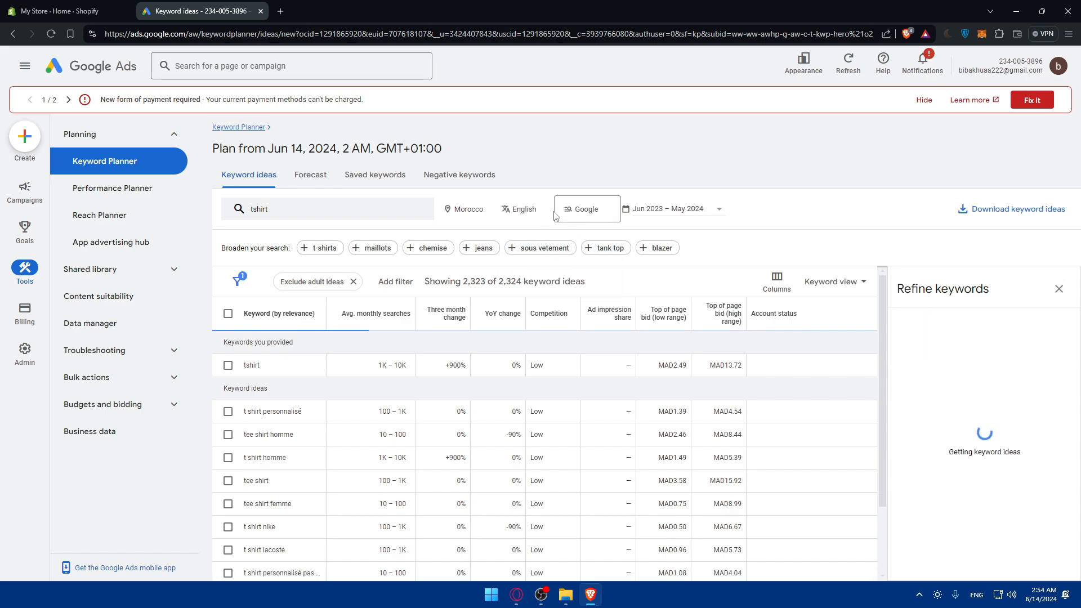
Check the search network options and the targeted location, closing both without making a change
{"action": "left_click", "coordinate": [589, 209]}
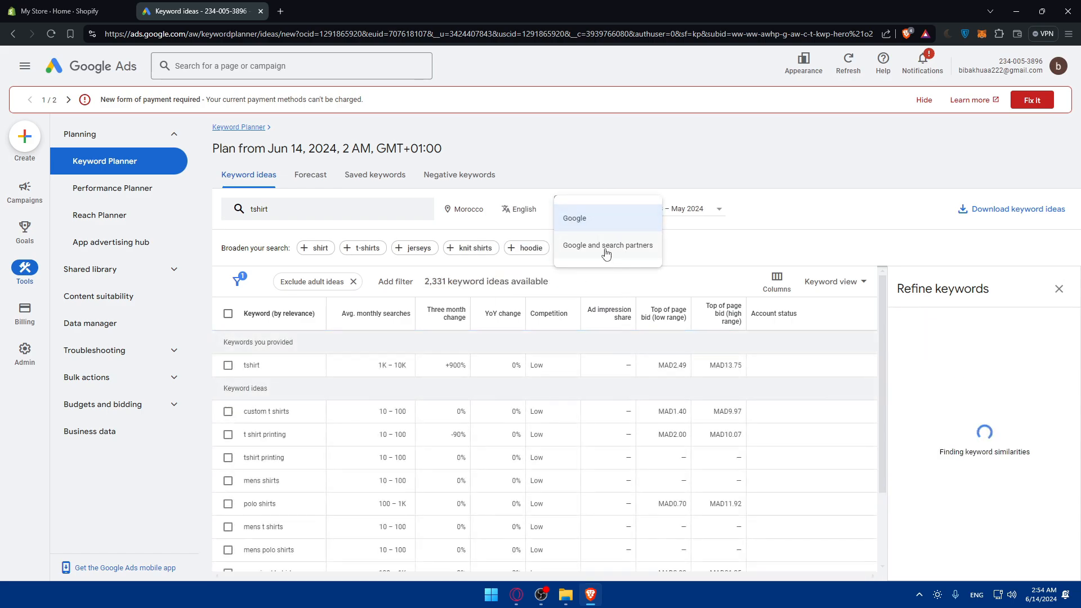
{"action": "left_click", "coordinate": [611, 171]}
{"action": "left_click", "coordinate": [469, 210]}
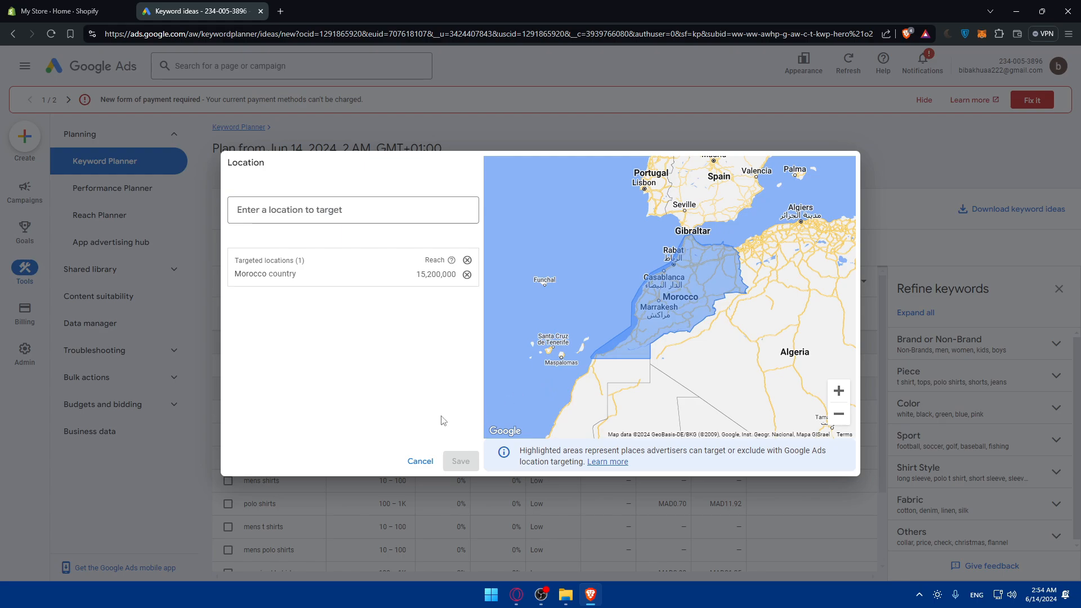
{"action": "left_click", "coordinate": [418, 462]}
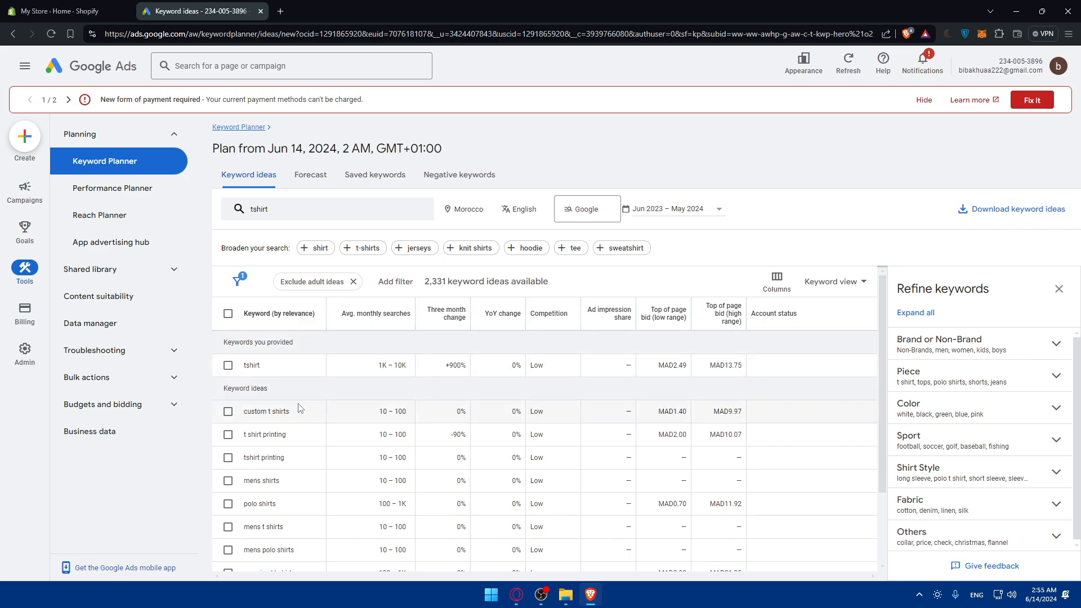
Sort the keyword ideas by average monthly searches, from highest to lowest
{"action": "left_click", "coordinate": [388, 315]}
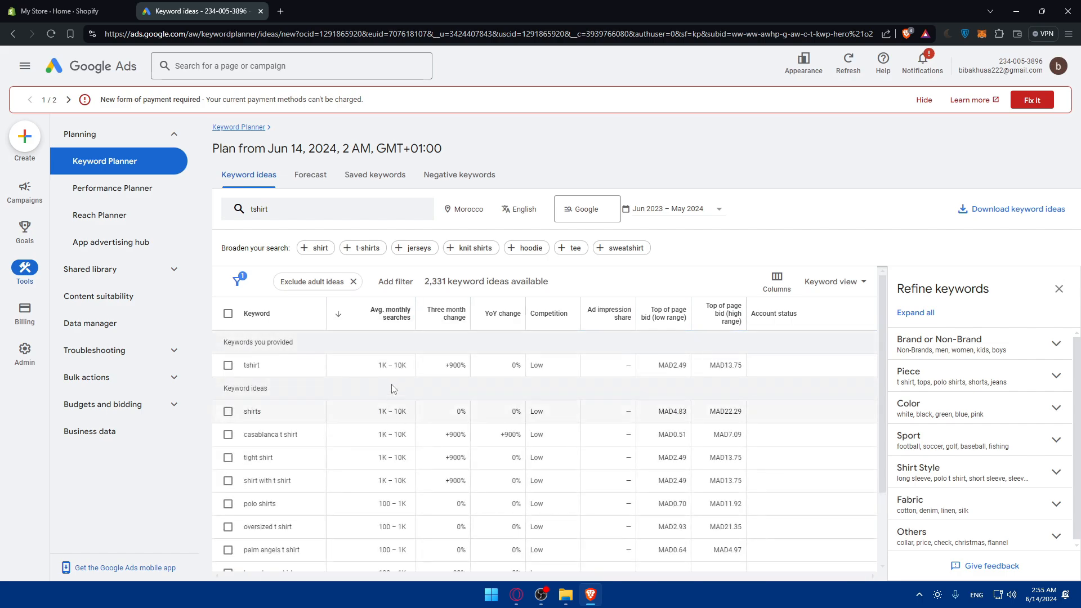
{"action": "left_click", "coordinate": [384, 314]}
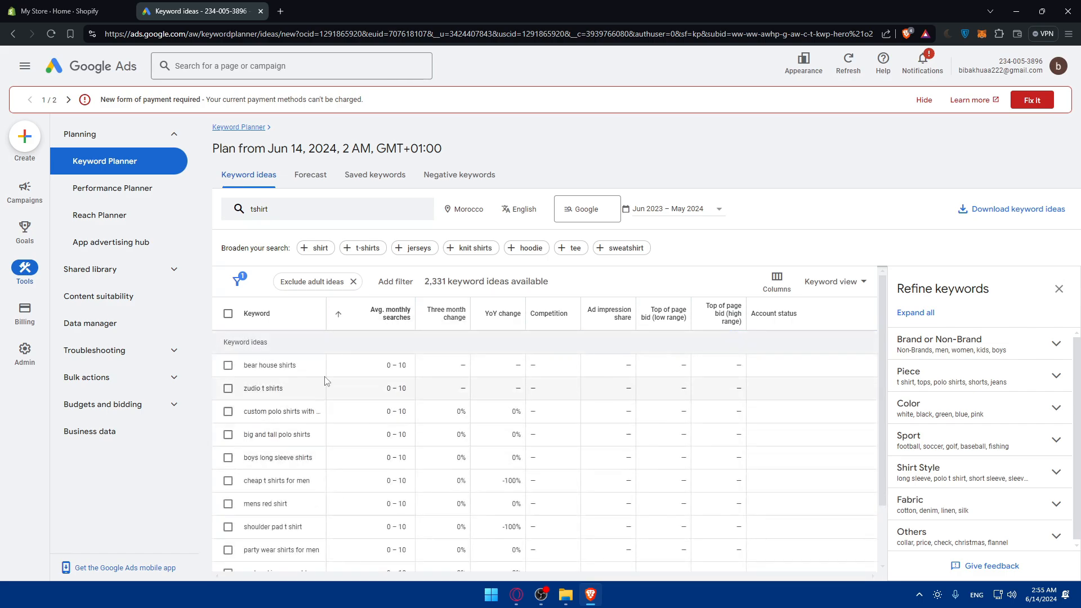
{"action": "left_click", "coordinate": [389, 314]}
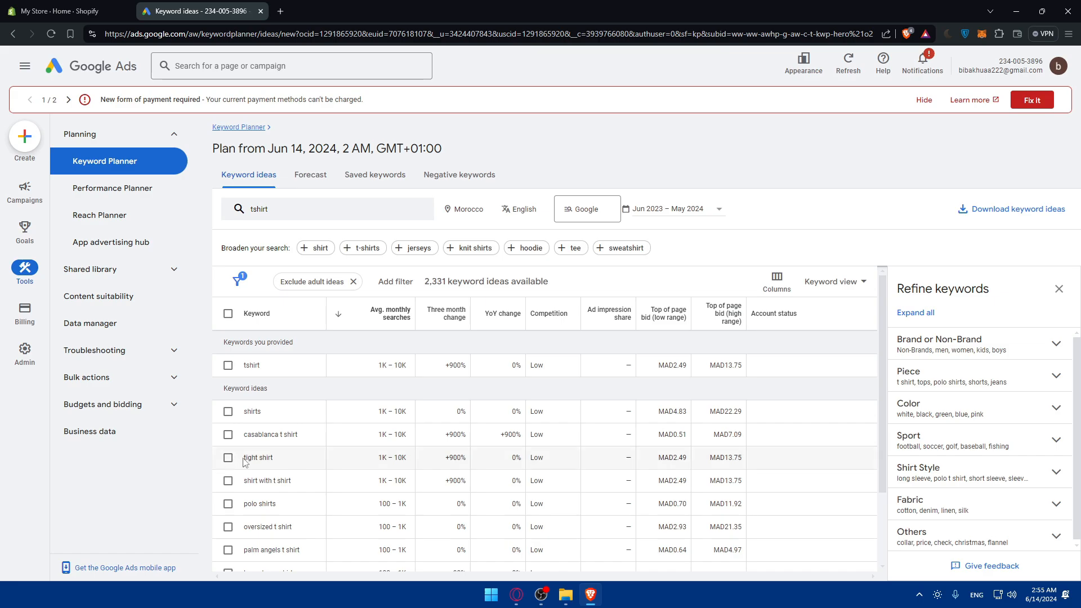
Review the sorted keyword ideas, comparing their search volume, yearly change, competition and top-of-page bids
{"action": "scroll", "coordinate": [251, 453], "scroll_direction": "down", "scroll_amount": 3}
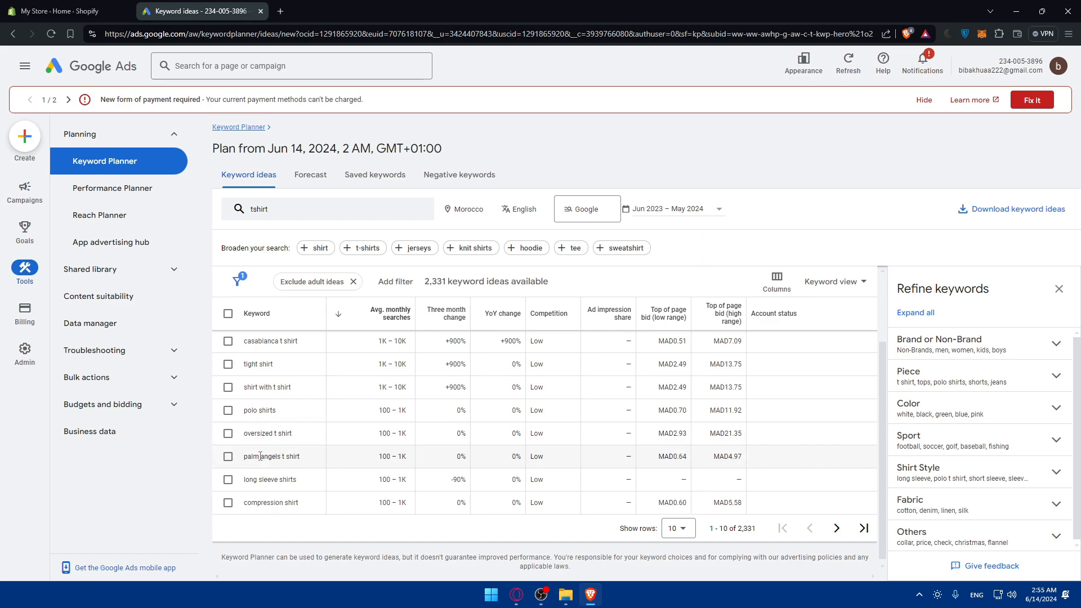
{"action": "scroll", "coordinate": [305, 456], "scroll_direction": "up", "scroll_amount": 3}
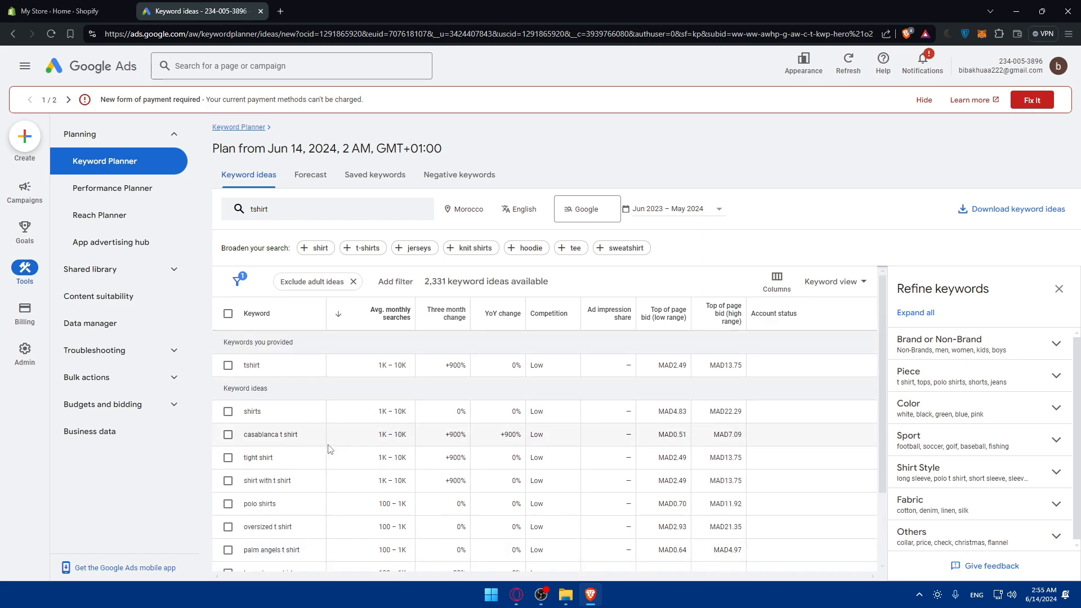
{"action": "mouse_move", "coordinate": [437, 327]}
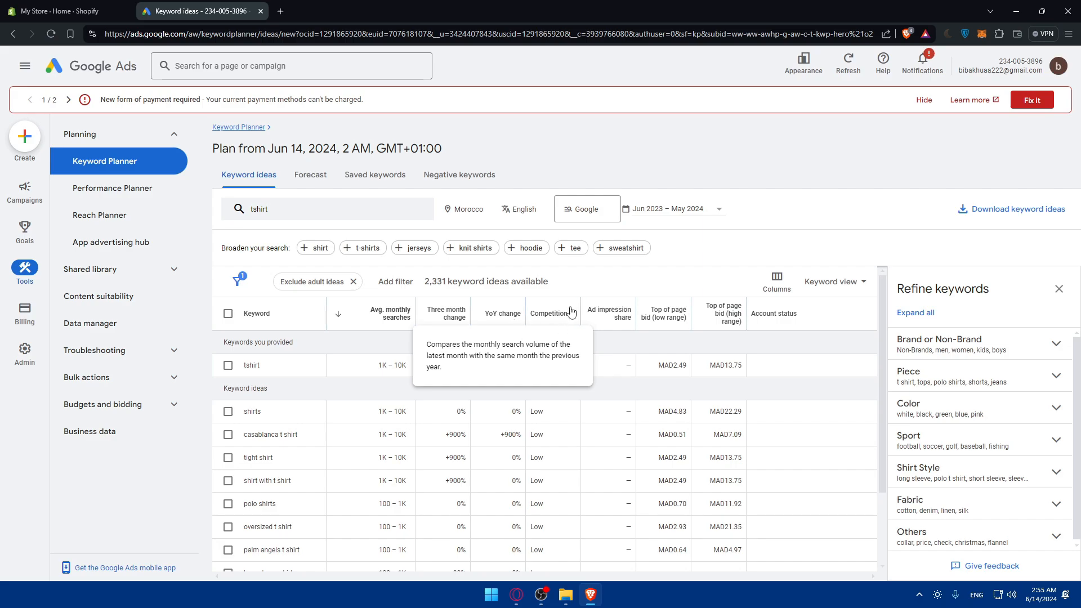
{"action": "scroll", "coordinate": [566, 417], "scroll_direction": "down", "scroll_amount": 3}
{"action": "scroll", "coordinate": [560, 431], "scroll_direction": "up", "scroll_amount": 3}
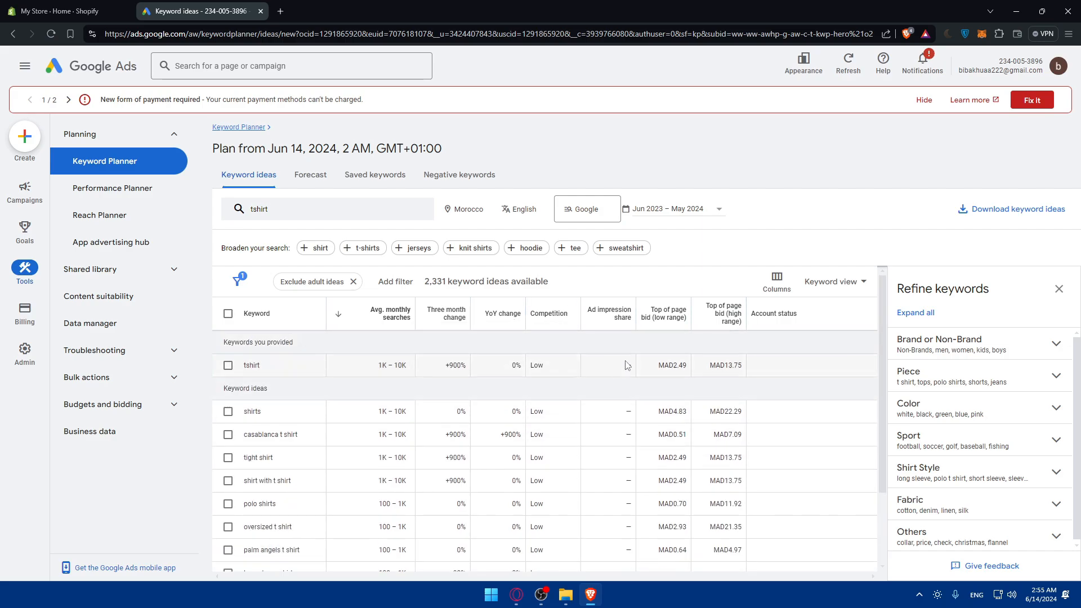
{"action": "scroll", "coordinate": [664, 318], "scroll_direction": "down", "scroll_amount": 3}
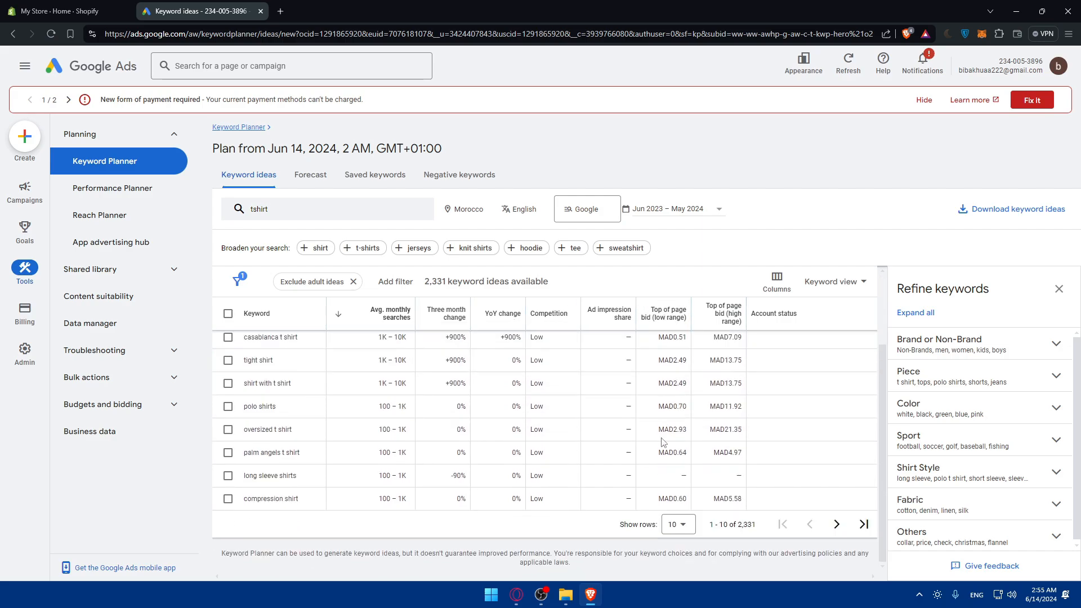
{"action": "scroll", "coordinate": [693, 406], "scroll_direction": "up", "scroll_amount": 3}
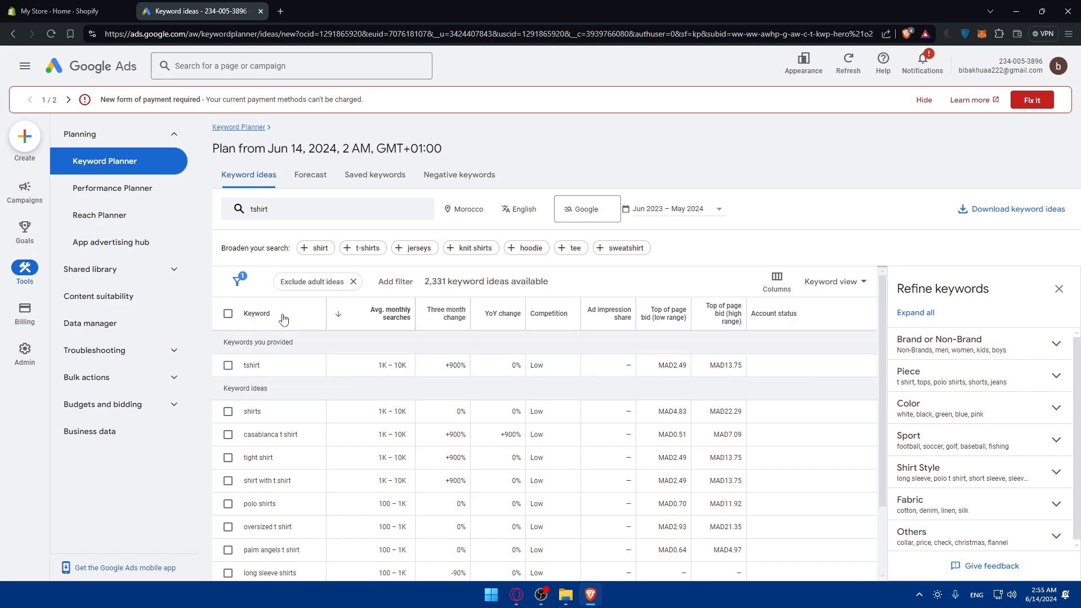
Replace the keyword tshirt with led in the keyword search and browse the resulting keyword ideas
{"action": "left_click_drag", "start_coordinate": [289, 210], "coordinate": [213, 209]}
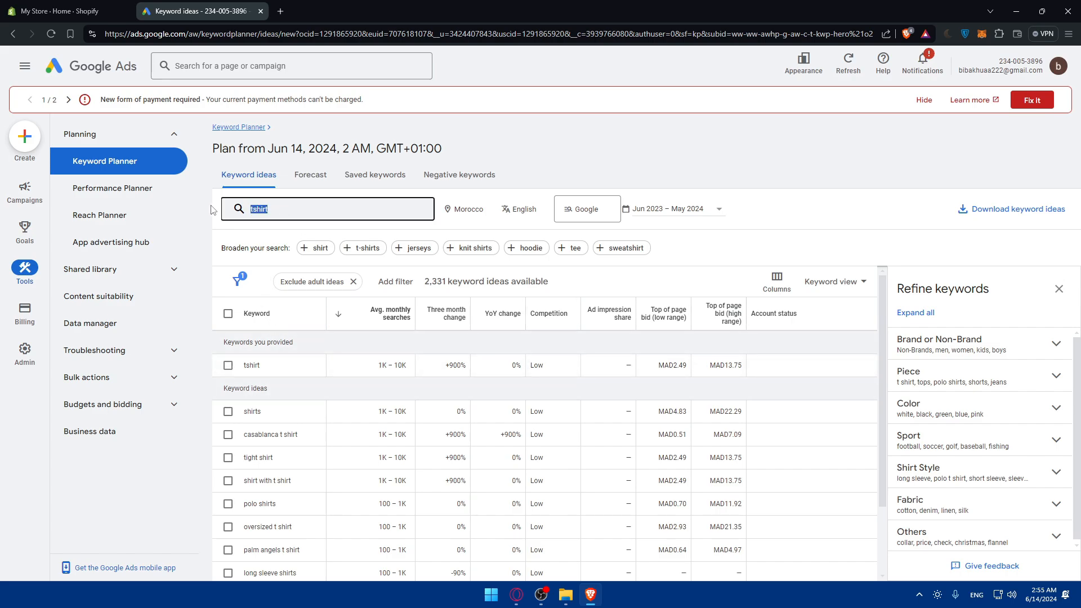
{"action": "left_click", "coordinate": [291, 214]}
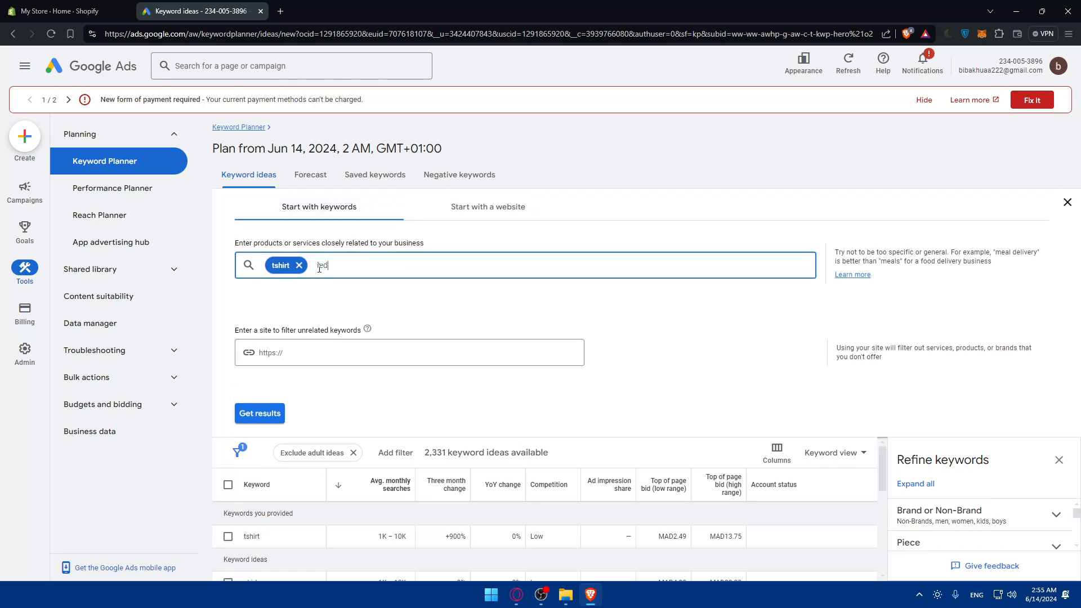
{"action": "key", "text": "Return"}
{"action": "left_click", "coordinate": [299, 266]}
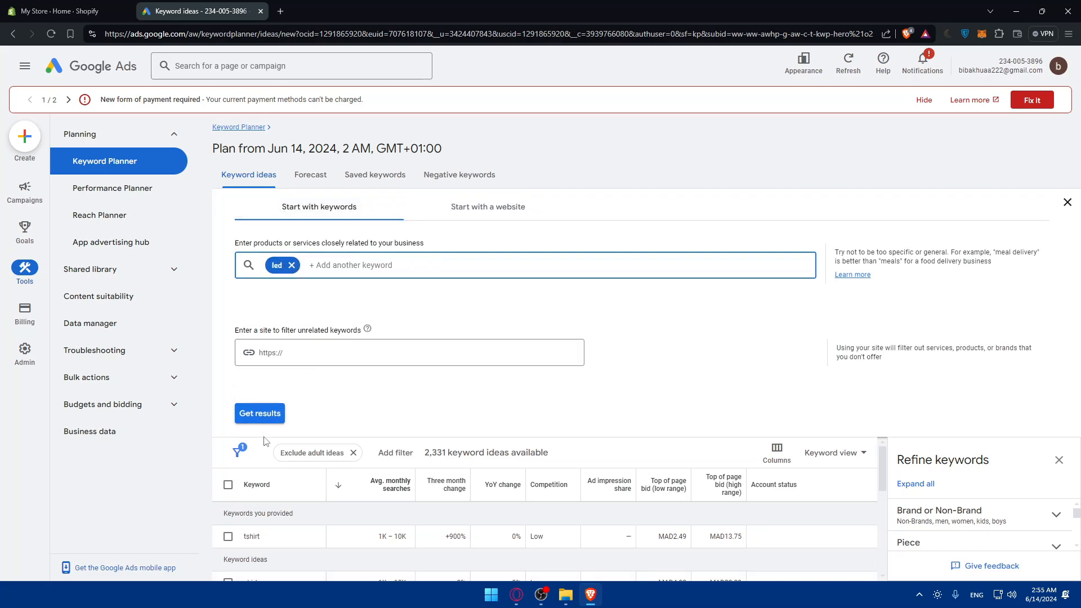
{"action": "left_click", "coordinate": [264, 418]}
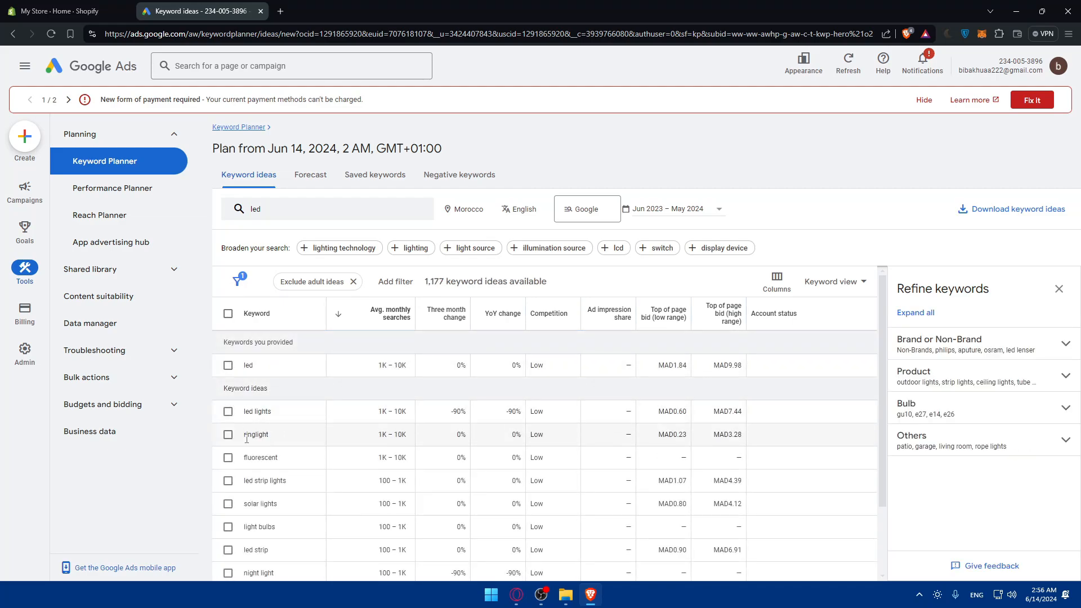
{"action": "scroll", "coordinate": [280, 460], "scroll_direction": "down", "scroll_amount": 2}
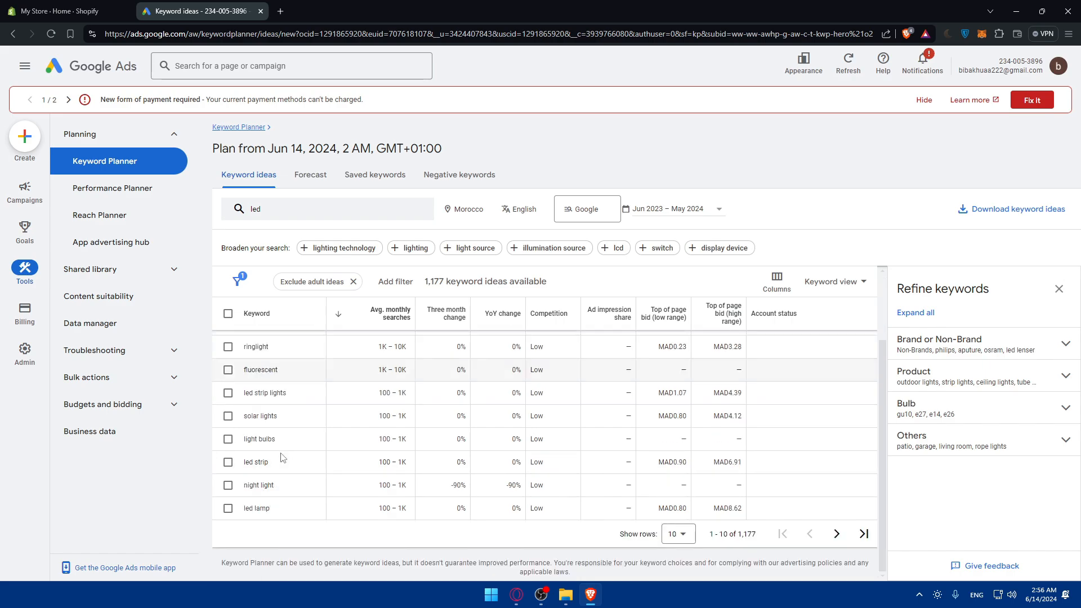
{"action": "scroll", "coordinate": [282, 446], "scroll_direction": "up", "scroll_amount": 2}
{"action": "scroll", "coordinate": [287, 453], "scroll_direction": "down", "scroll_amount": 2}
{"action": "scroll", "coordinate": [301, 459], "scroll_direction": "up", "scroll_amount": 2}
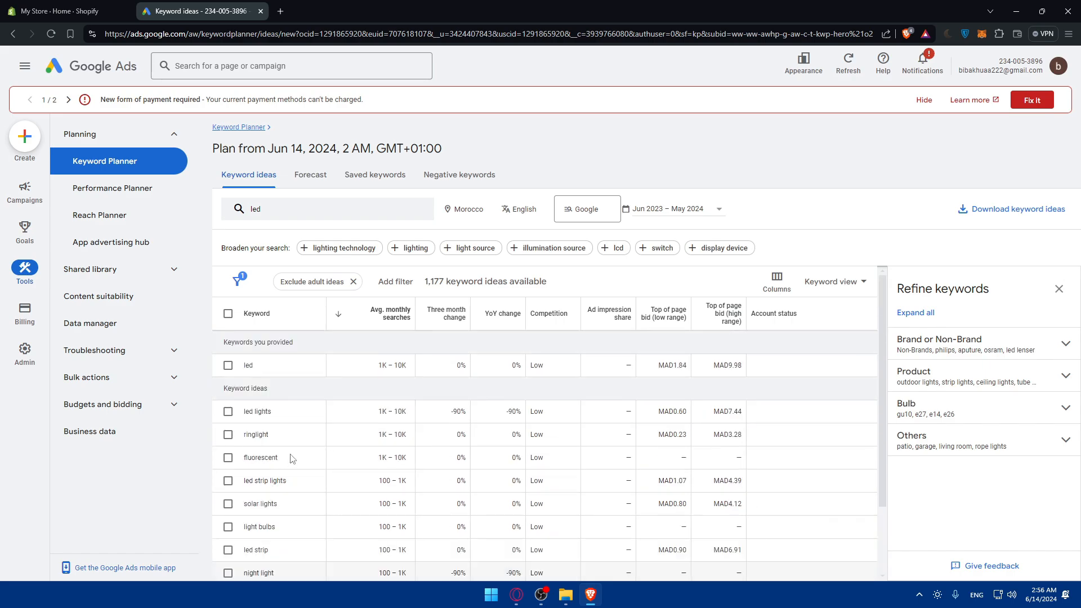
{"action": "scroll", "coordinate": [297, 456], "scroll_direction": "down", "scroll_amount": 2}
{"action": "scroll", "coordinate": [296, 456], "scroll_direction": "up", "scroll_amount": 2}
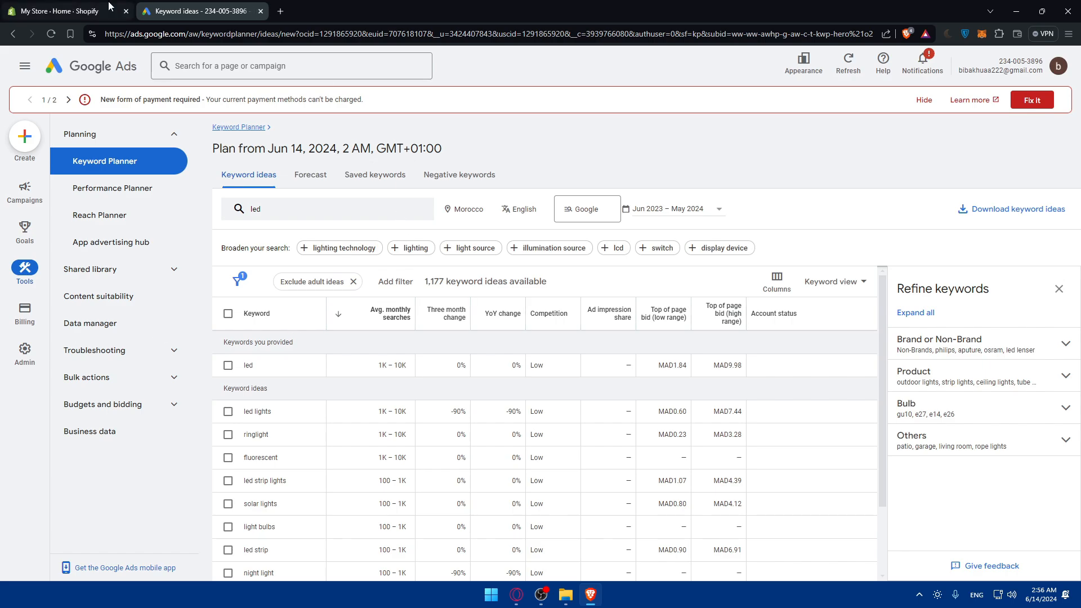
Switch to the Shopify admin and open the Example T-Shirt product from the product list
{"action": "left_click", "coordinate": [62, 11]}
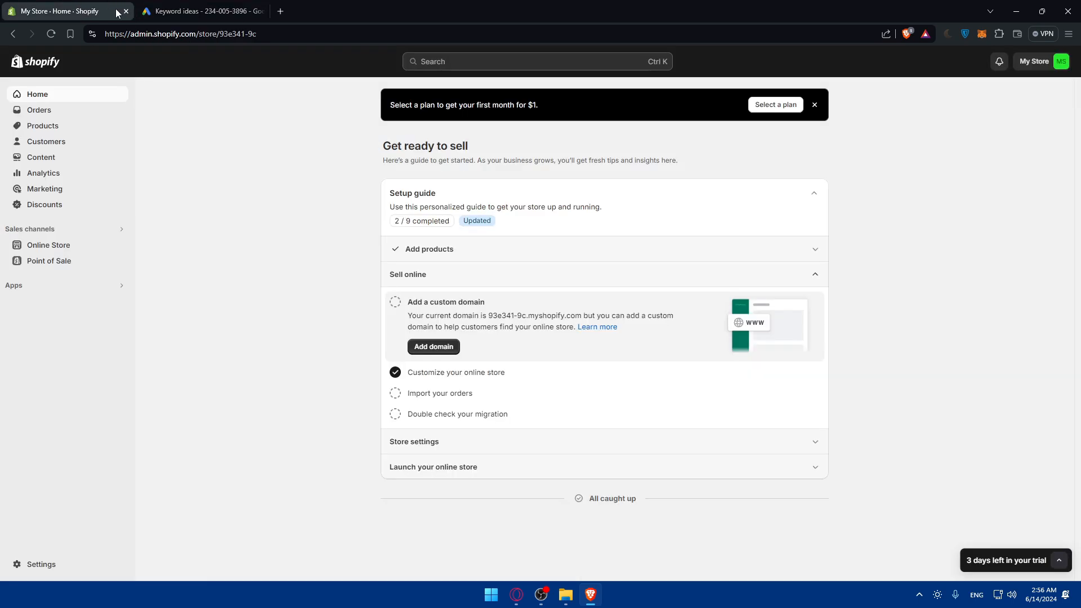
{"action": "left_click", "coordinate": [46, 128]}
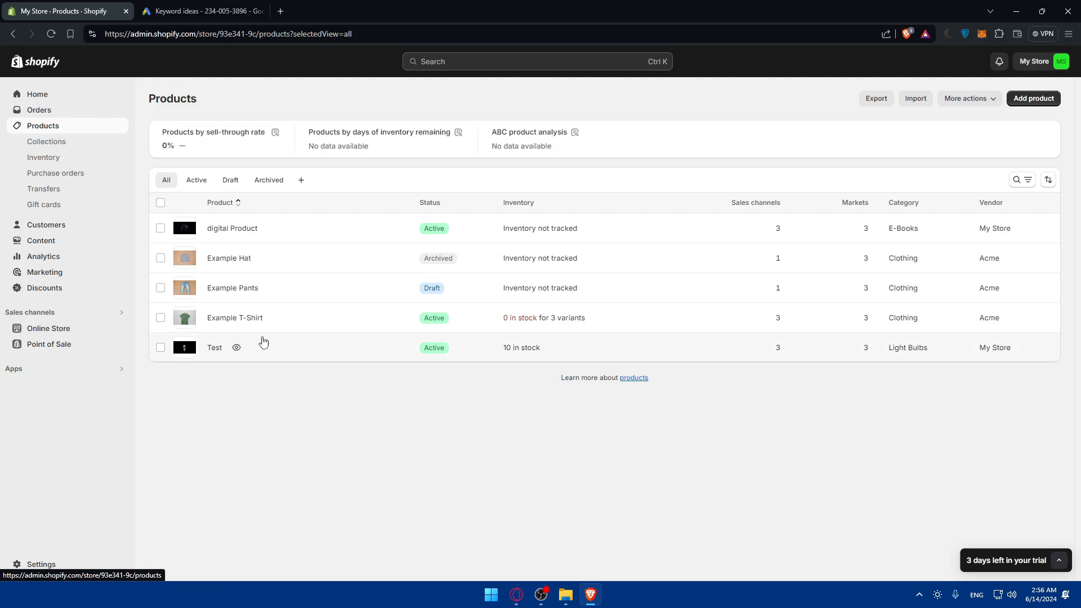
{"action": "left_click", "coordinate": [235, 320]}
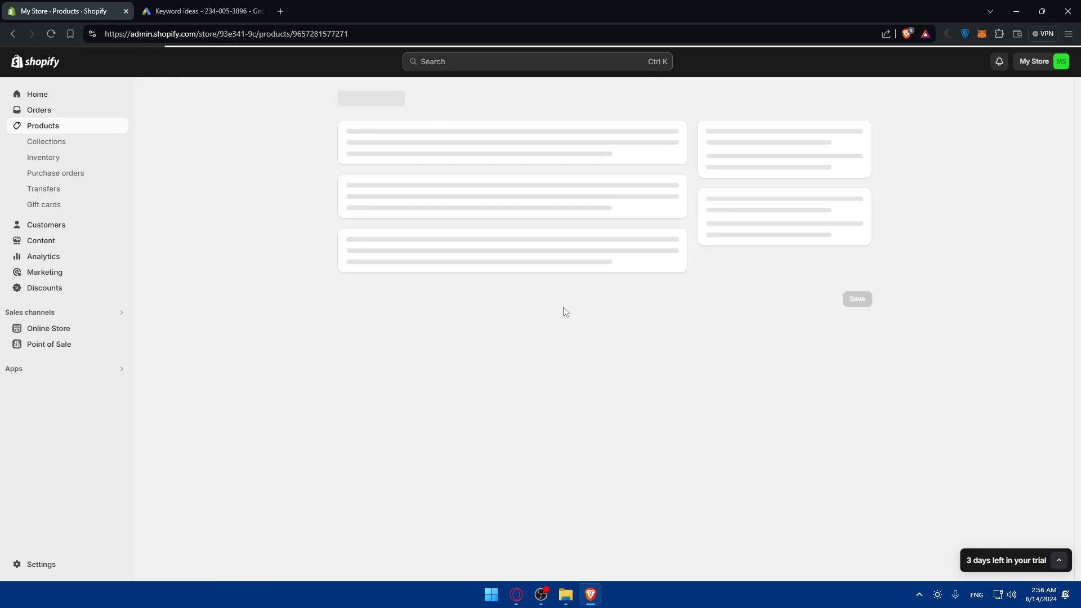
Examine the Example T-Shirt's product title and search engine listing, checking back briefly with the Keyword Planner ideas
{"action": "left_click_drag", "start_coordinate": [443, 160], "coordinate": [262, 157]}
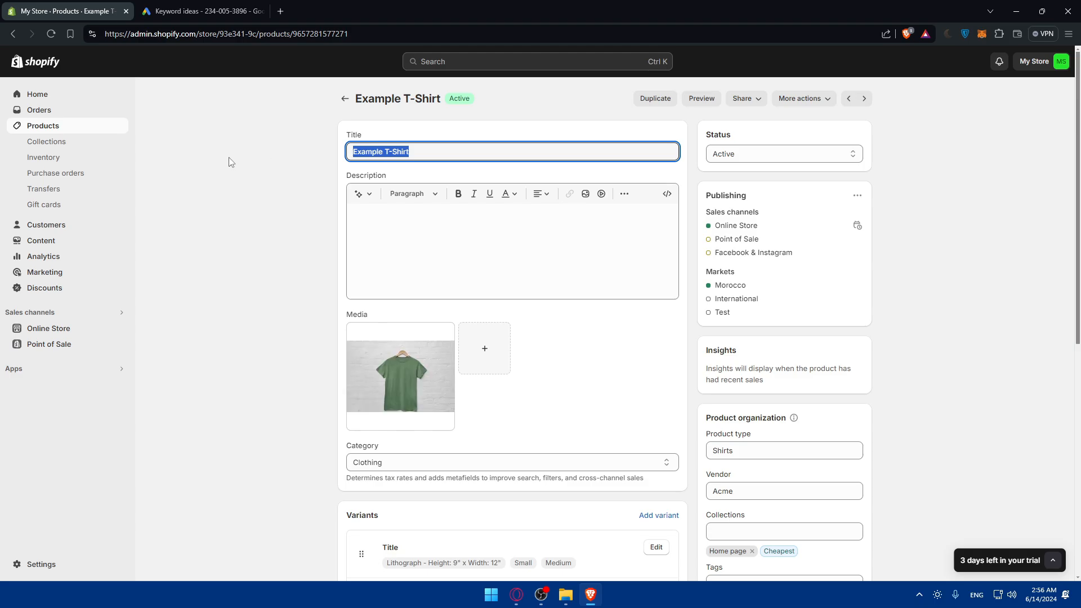
{"action": "left_click", "coordinate": [272, 172]}
{"action": "key", "text": "ctrl+Tab"}
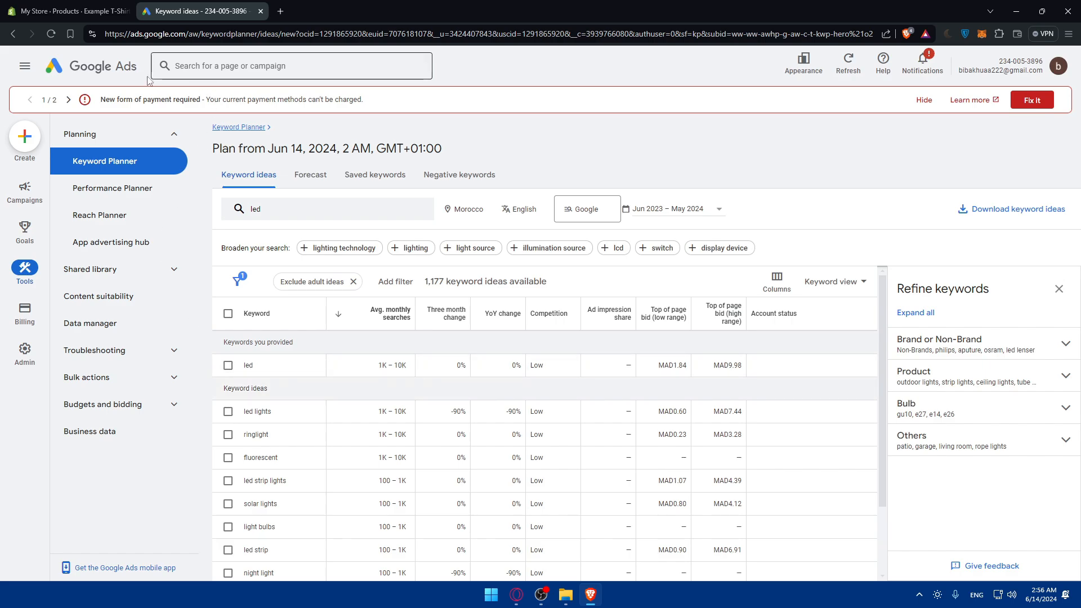
{"action": "left_click", "coordinate": [90, 11]}
{"action": "scroll", "coordinate": [459, 306], "scroll_direction": "down", "scroll_amount": 8}
{"action": "scroll", "coordinate": [447, 278], "scroll_direction": "up", "scroll_amount": 8}
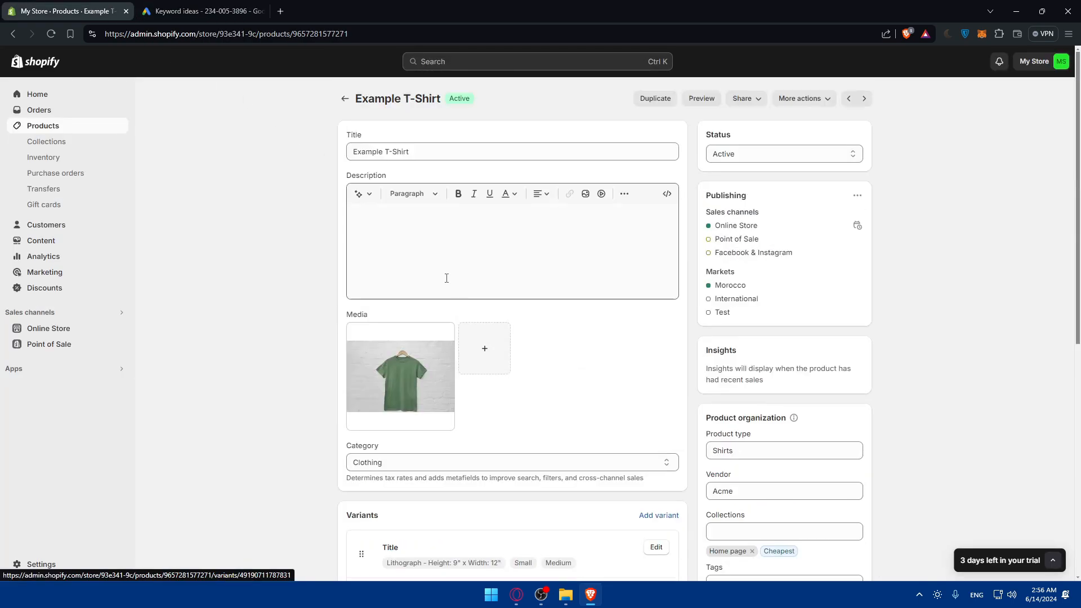
{"action": "scroll", "coordinate": [458, 266], "scroll_direction": "down", "scroll_amount": 8}
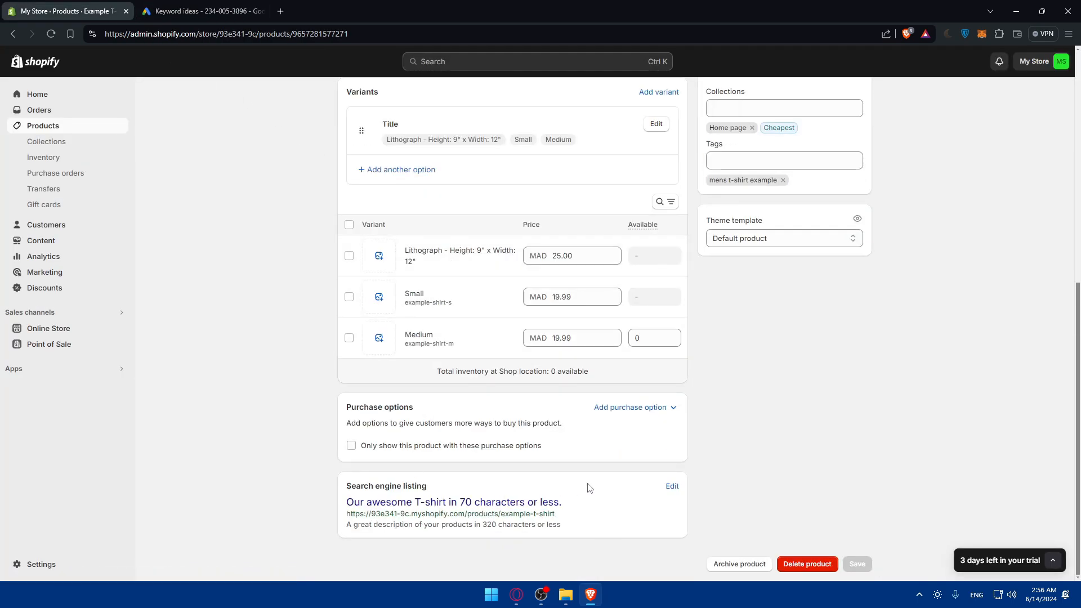
{"action": "left_click_drag", "start_coordinate": [575, 503], "coordinate": [304, 491]}
{"action": "left_click", "coordinate": [287, 512]}
{"action": "left_click", "coordinate": [600, 508]}
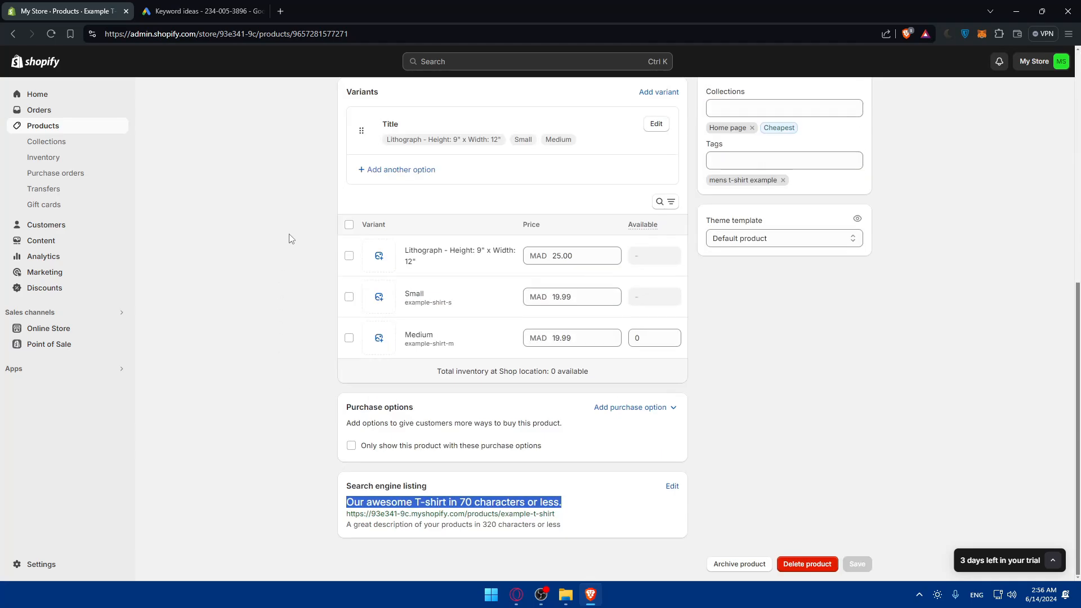
{"action": "left_click", "coordinate": [311, 531]}
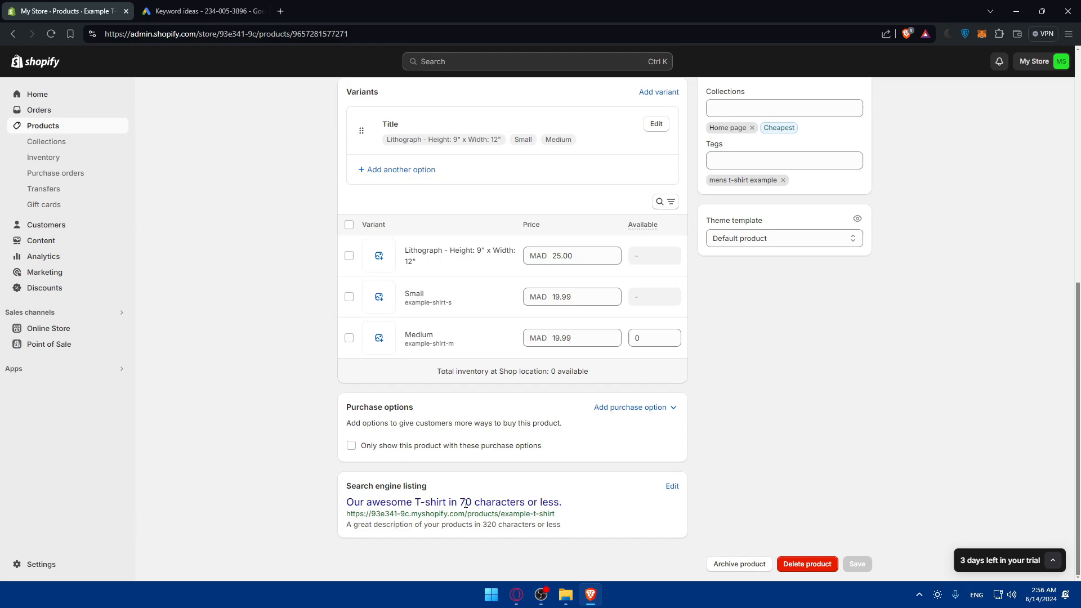
Remove the word "Example" from the product title so it reads T-Shirt
{"action": "scroll", "coordinate": [479, 505], "scroll_direction": "up", "scroll_amount": 8}
{"action": "left_click", "coordinate": [388, 153]}
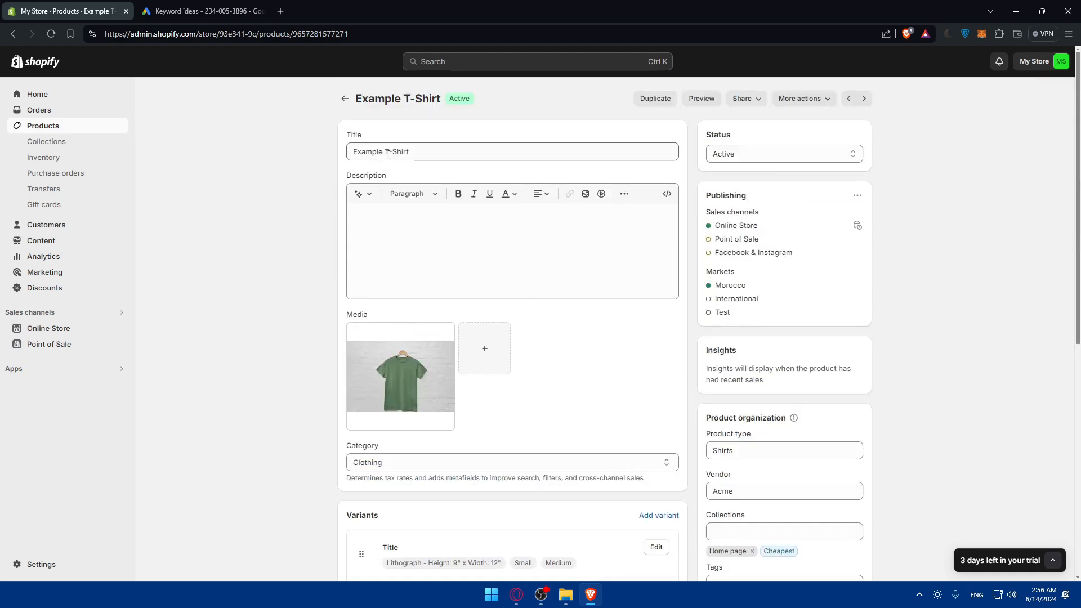
{"action": "left_click_drag", "start_coordinate": [387, 153], "coordinate": [328, 159]}
{"action": "key", "text": "BackSpace"}
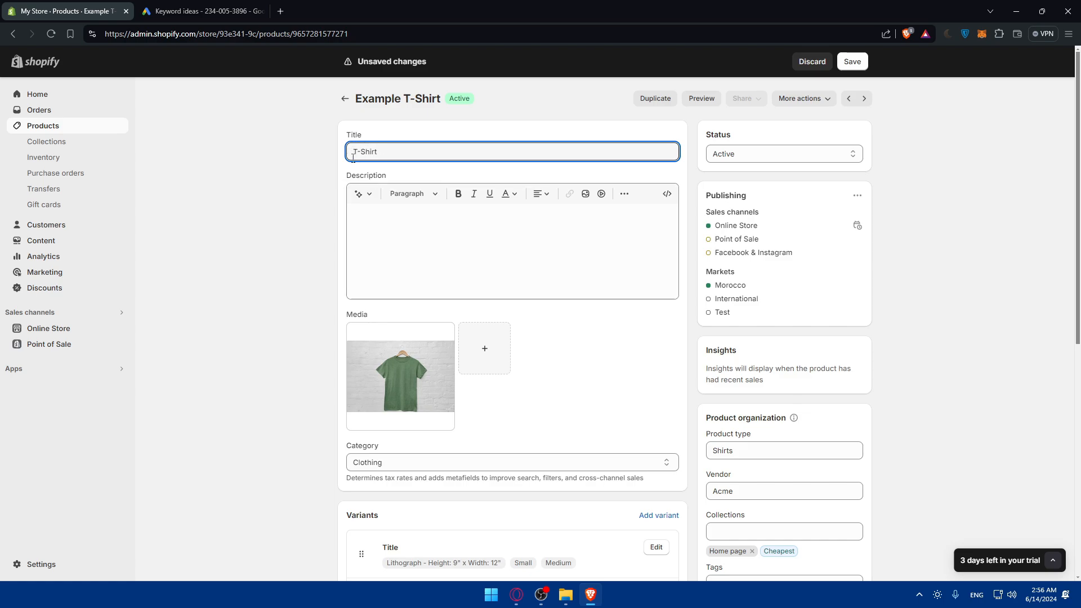
{"action": "left_click", "coordinate": [286, 168]}
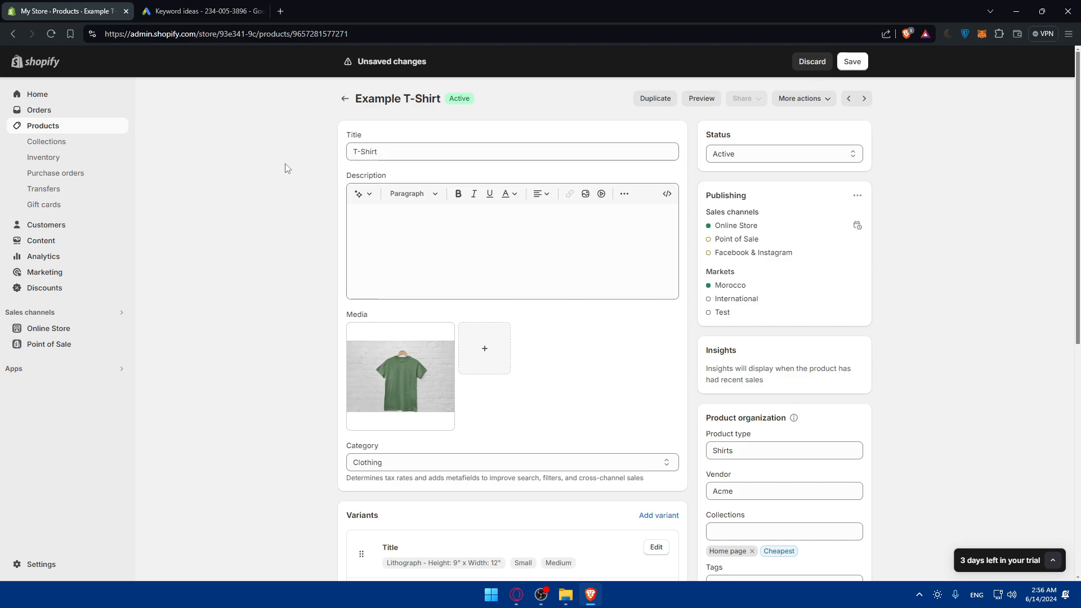
Generate a product description in the Expert tone from the keyword tshirt, with the special instruction "use emojis"
{"action": "left_click", "coordinate": [362, 193]}
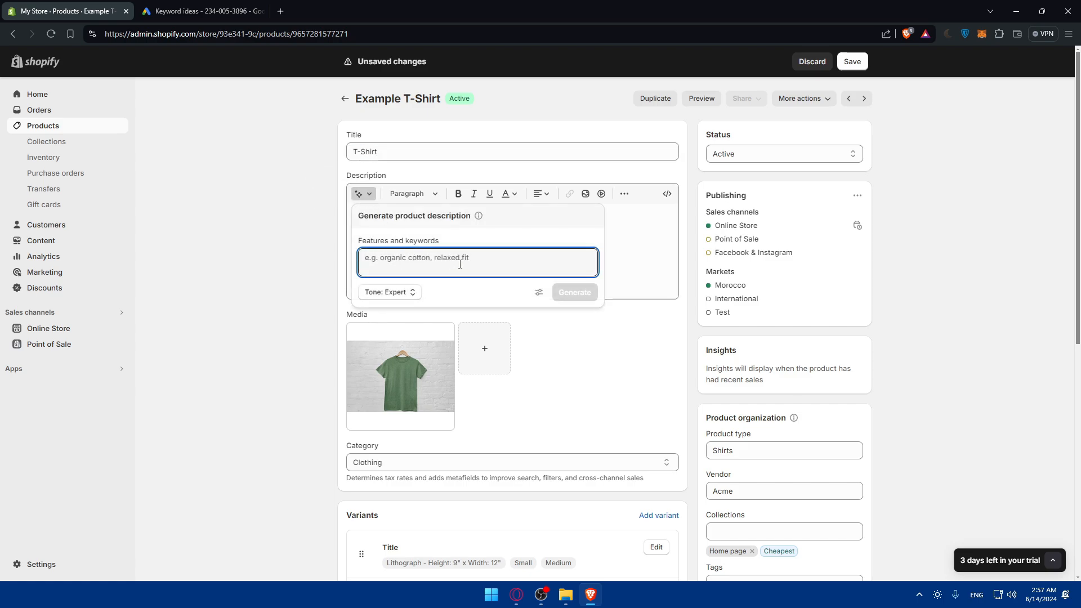
{"action": "type", "text": "tshirt"}
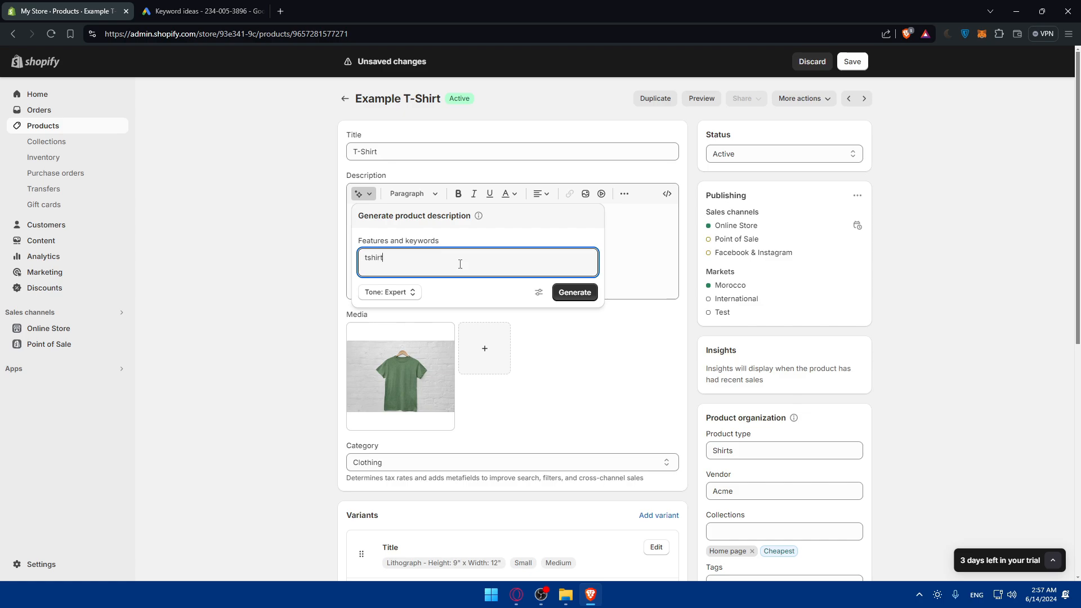
{"action": "left_click", "coordinate": [409, 291]}
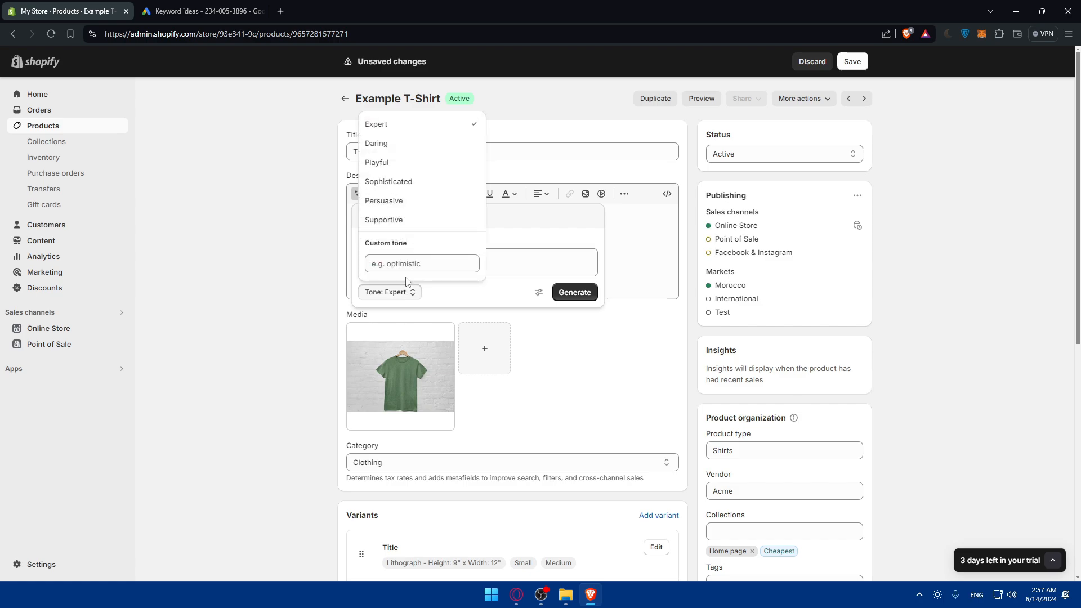
{"action": "left_click", "coordinate": [271, 274]}
{"action": "left_click", "coordinate": [372, 194]}
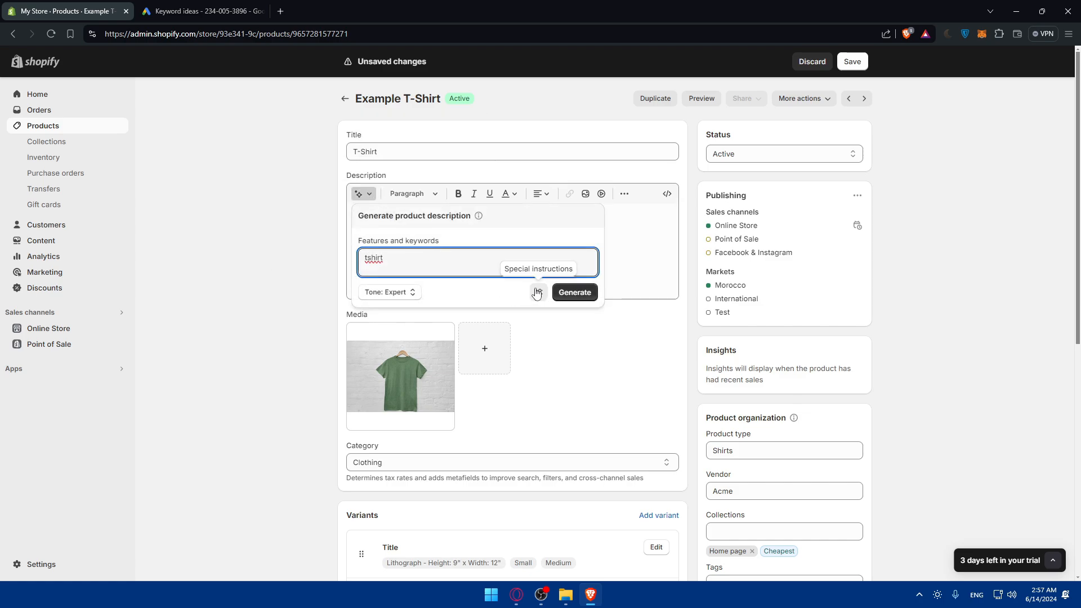
{"action": "type", "text": "irt"}
{"action": "left_click", "coordinate": [456, 304]}
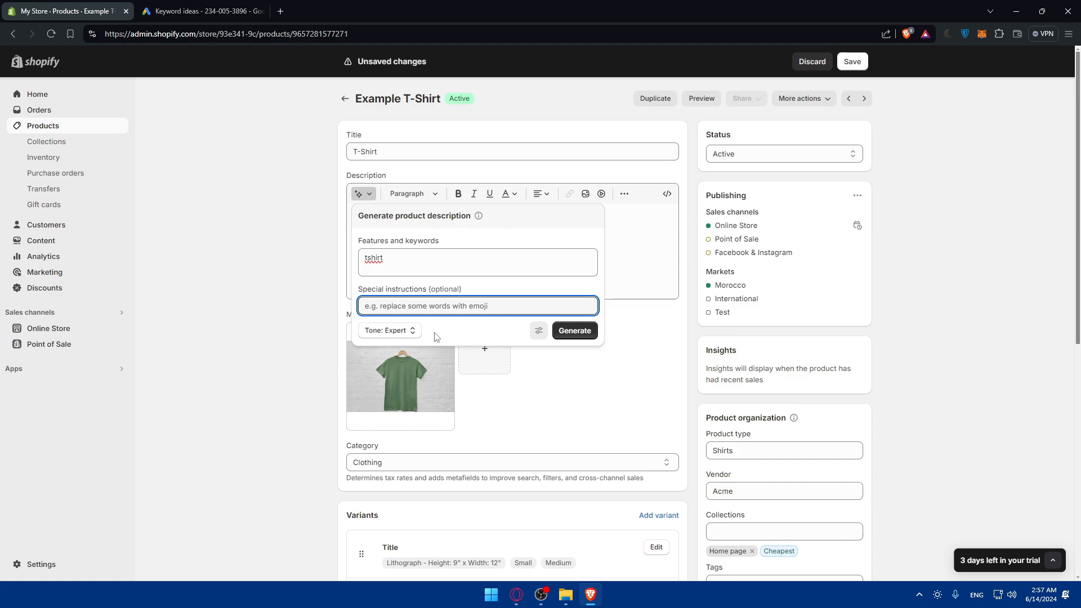
{"action": "type", "text": "use emojis"}
{"action": "left_click", "coordinate": [575, 331]}
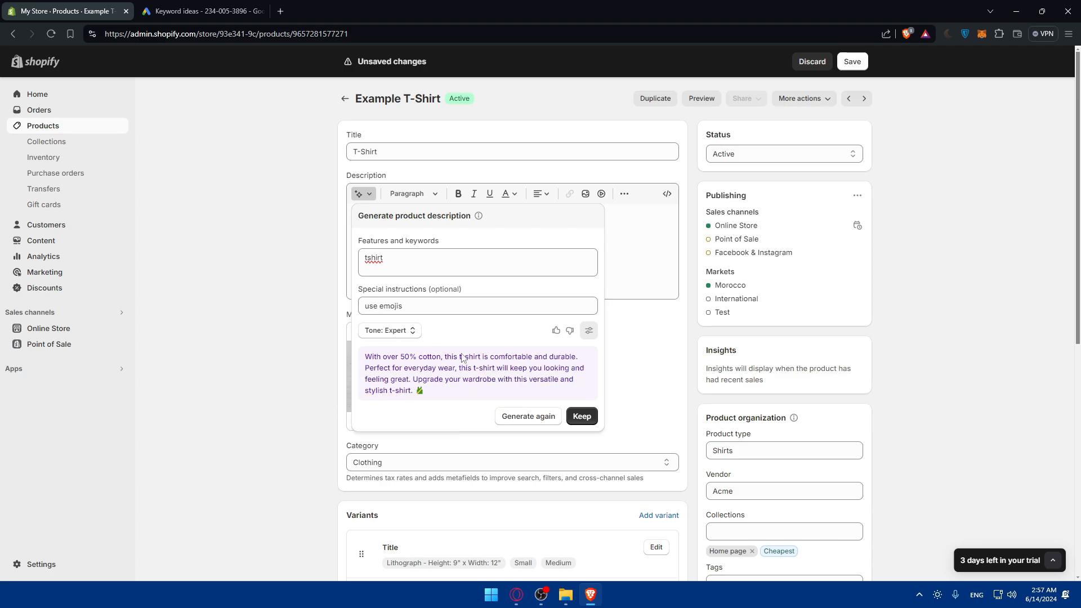
Set the description generator's tone to Playful and keep the generated text in the product description
{"action": "left_click", "coordinate": [406, 337]}
{"action": "left_click", "coordinate": [406, 202]}
{"action": "left_click", "coordinate": [582, 416]}
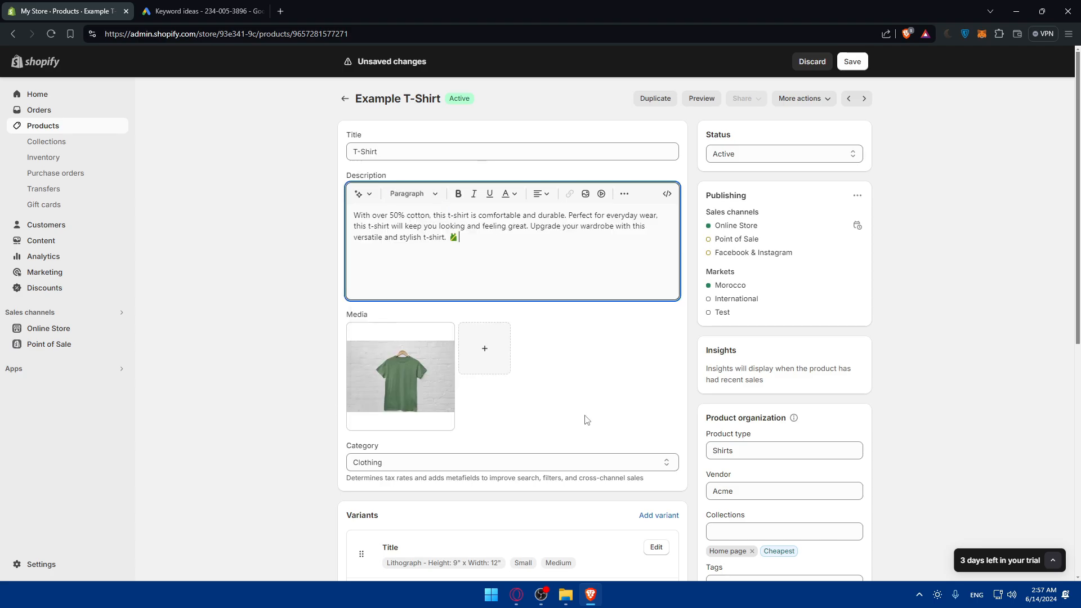
Generate and keep a second description in the Playful tone from the keyword tshirt, with the special instruction "use emojis"
{"action": "left_click", "coordinate": [361, 193]}
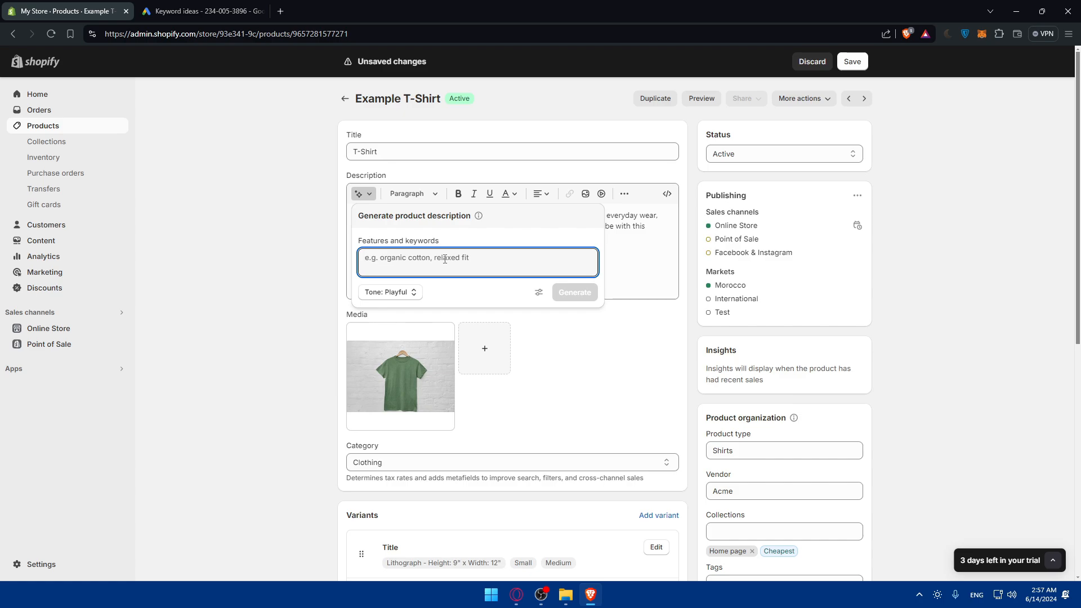
{"action": "type", "text": "tshit"}
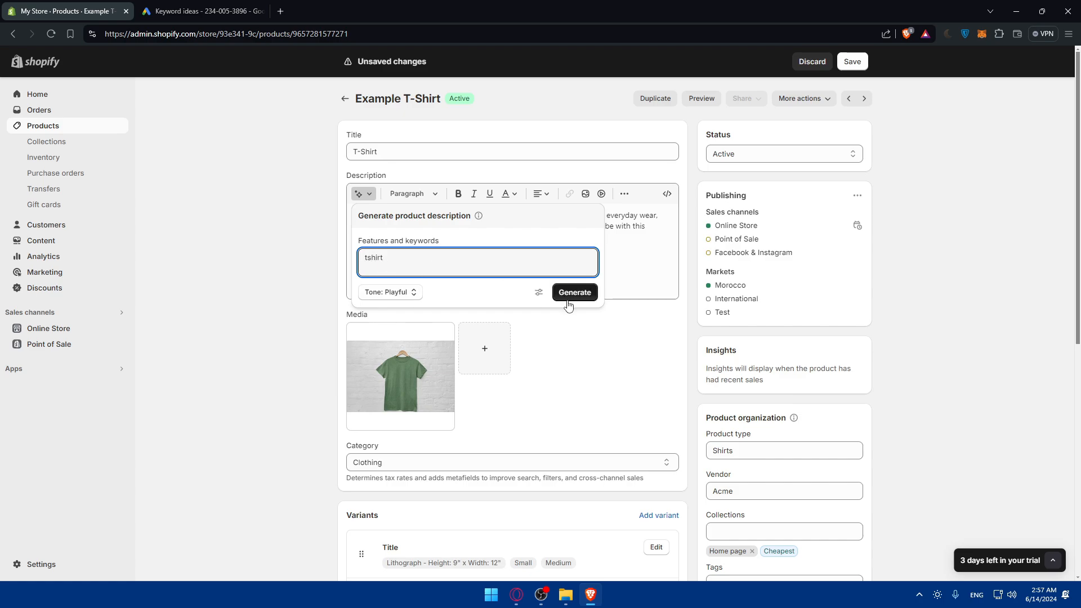
{"action": "left_click", "coordinate": [539, 293]}
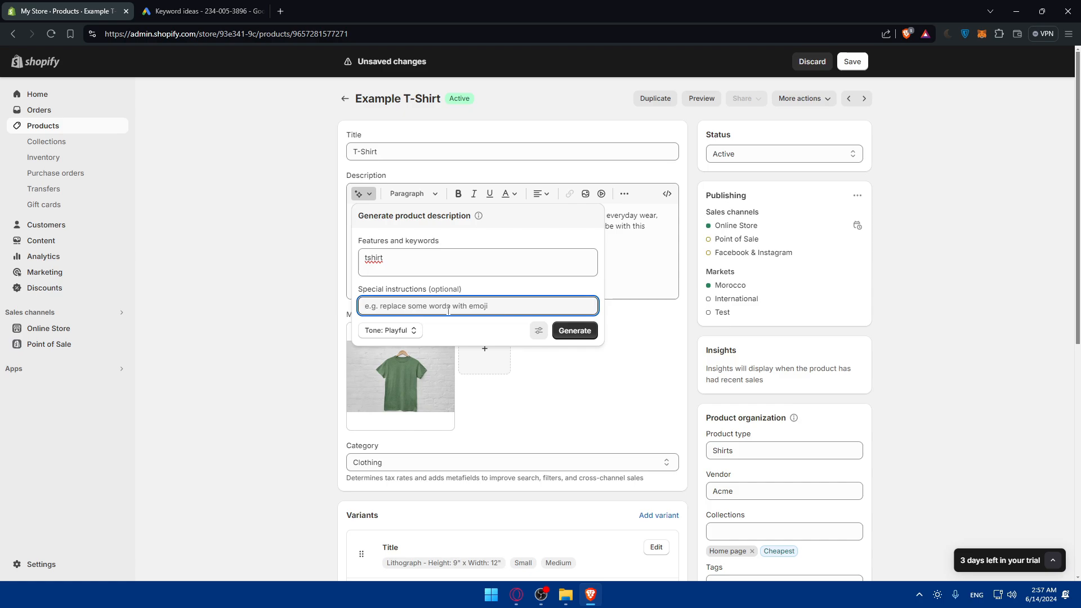
{"action": "type", "text": "use emojis"}
{"action": "left_click", "coordinate": [571, 327]}
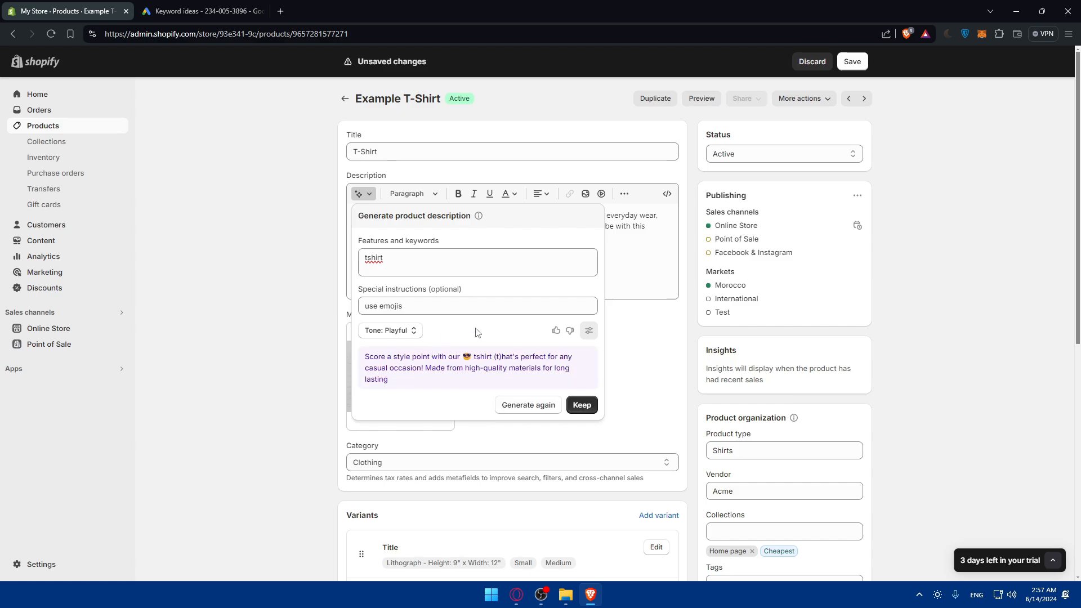
{"action": "left_click", "coordinate": [583, 415]}
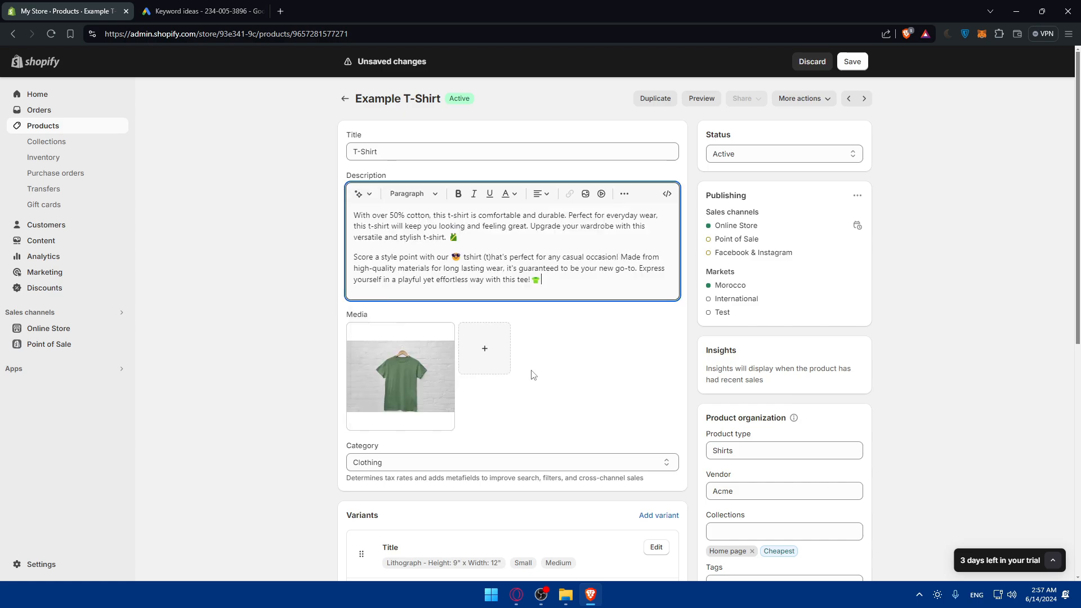
Delete the first paragraph of the product description and the empty line above the remaining text
{"action": "triple_click", "coordinate": [467, 231]}
{"action": "key", "text": "BackSpace"}
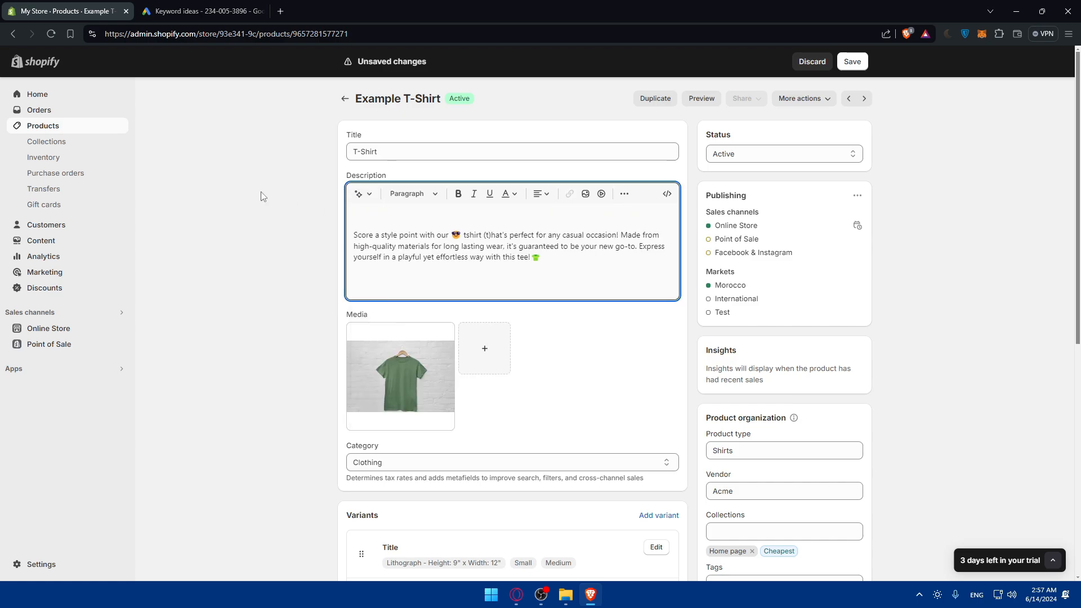
{"action": "key", "text": "Delete"}
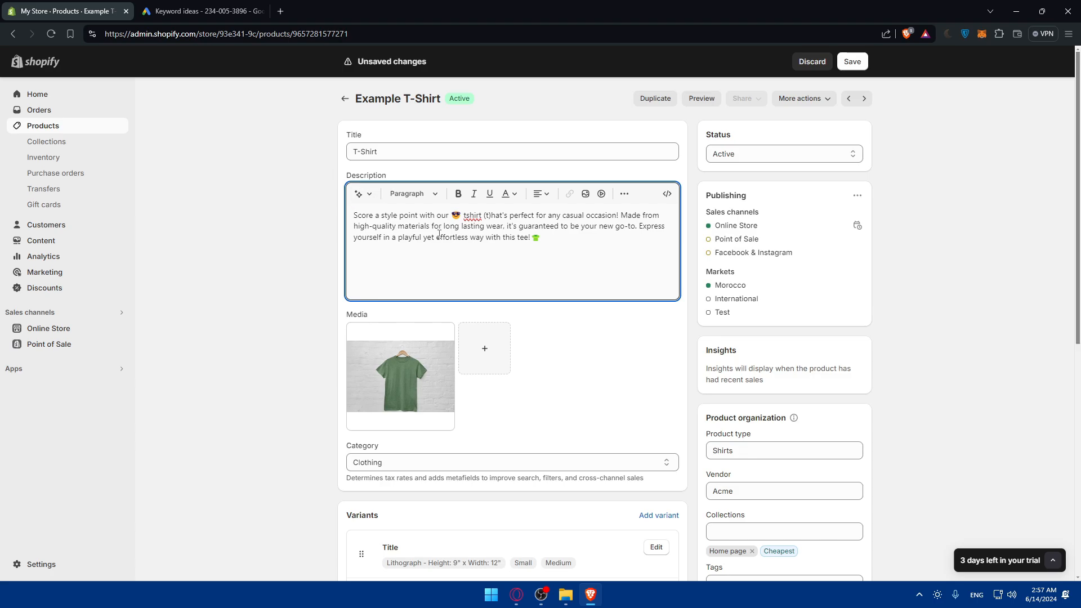
Open the T-Shirt product's search engine listing for editing
{"action": "scroll", "coordinate": [517, 232], "scroll_direction": "down", "scroll_amount": 5}
{"action": "scroll", "coordinate": [478, 234], "scroll_direction": "up", "scroll_amount": 5}
{"action": "scroll", "coordinate": [464, 278], "scroll_direction": "down", "scroll_amount": 3}
{"action": "scroll", "coordinate": [493, 292], "scroll_direction": "down", "scroll_amount": 4}
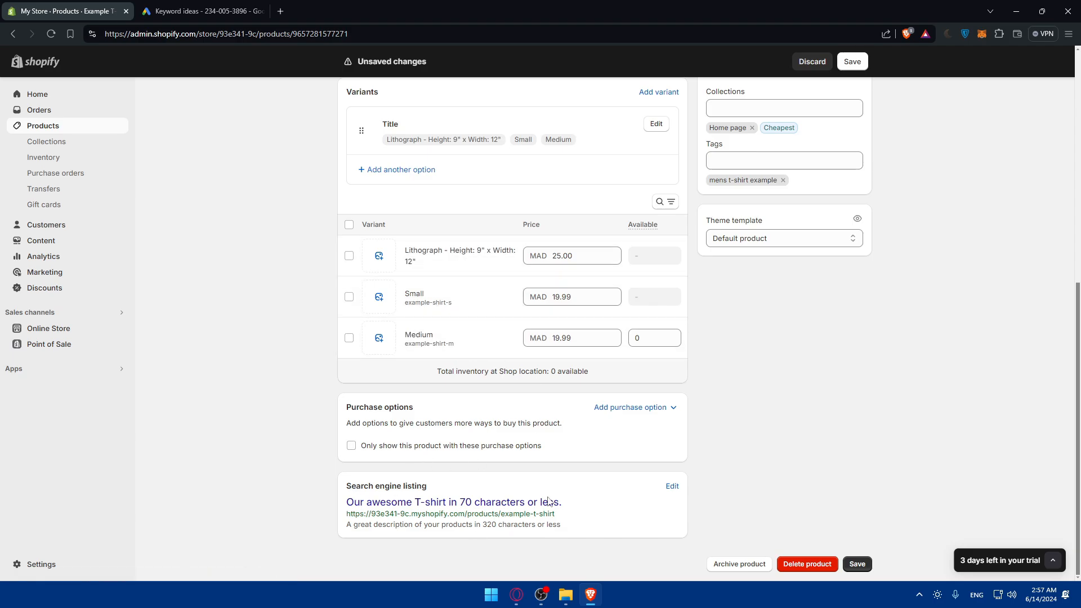
{"action": "left_click", "coordinate": [673, 486]}
{"action": "scroll", "coordinate": [588, 474], "scroll_direction": "down", "scroll_amount": 3}
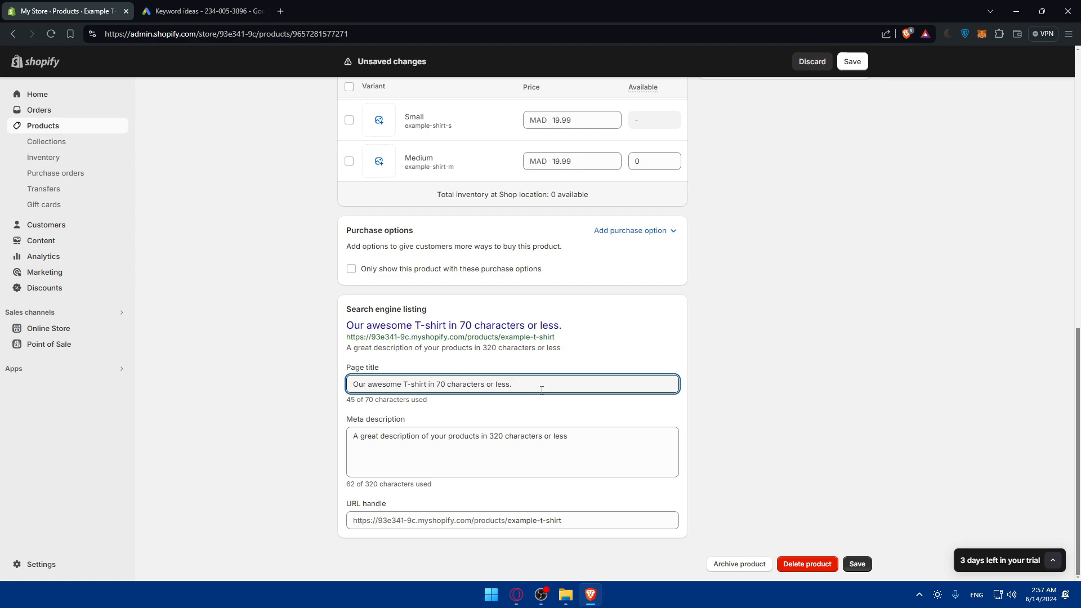
Replace the page title in the search engine listing with "Custom T-shirts"
{"action": "left_click_drag", "start_coordinate": [547, 385], "coordinate": [301, 391]}
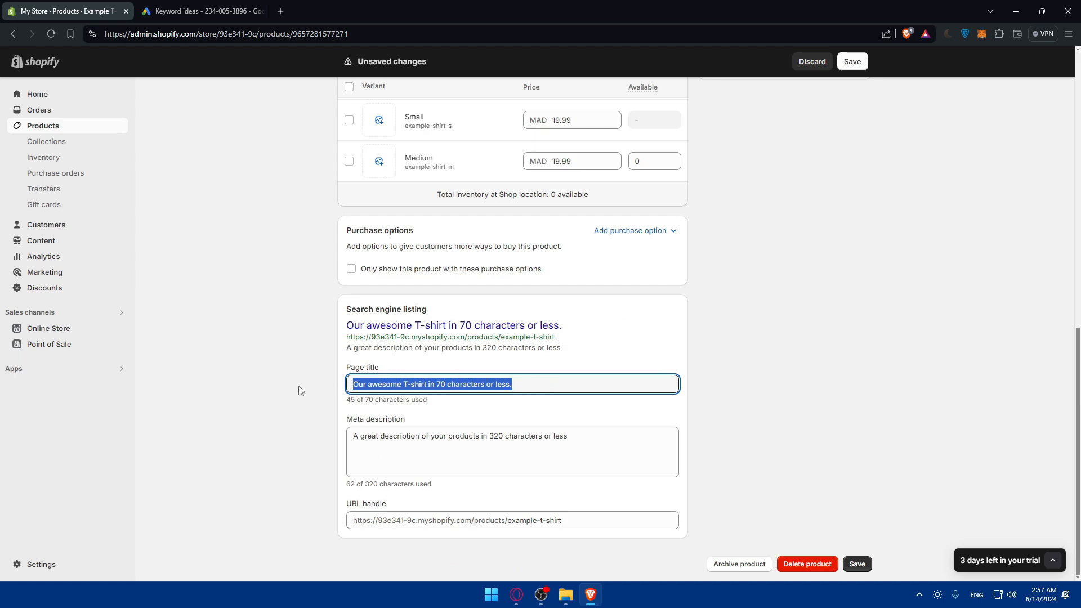
{"action": "type", "text": "Custoim"}
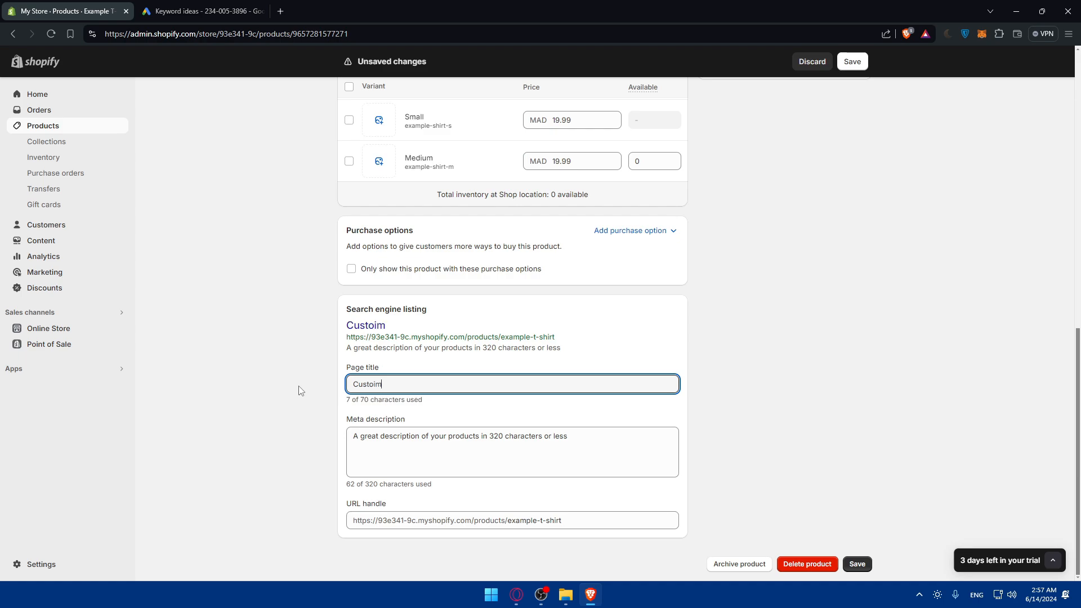
{"action": "key", "text": "BackSpace"}
{"action": "key", "text": "BackSpace"}
{"action": "type", "text": "m T-shirts"}
{"action": "left_click", "coordinate": [757, 361]}
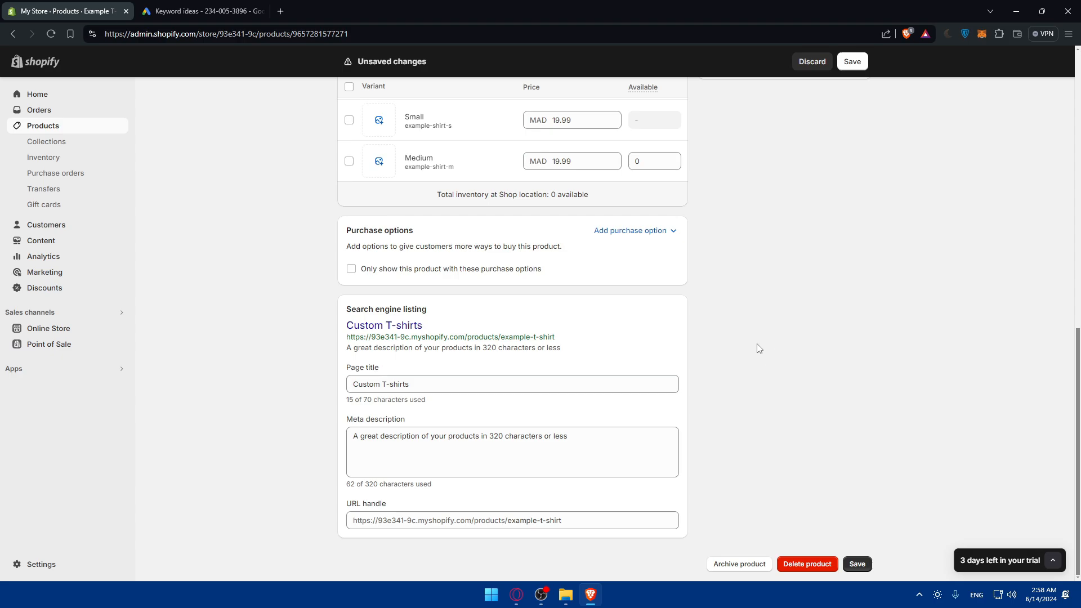
Replace the meta description with "create your custom T-shirt now and get it done withing a minute"
{"action": "left_click", "coordinate": [427, 437]}
{"action": "left_click_drag", "start_coordinate": [587, 439], "coordinate": [238, 432]}
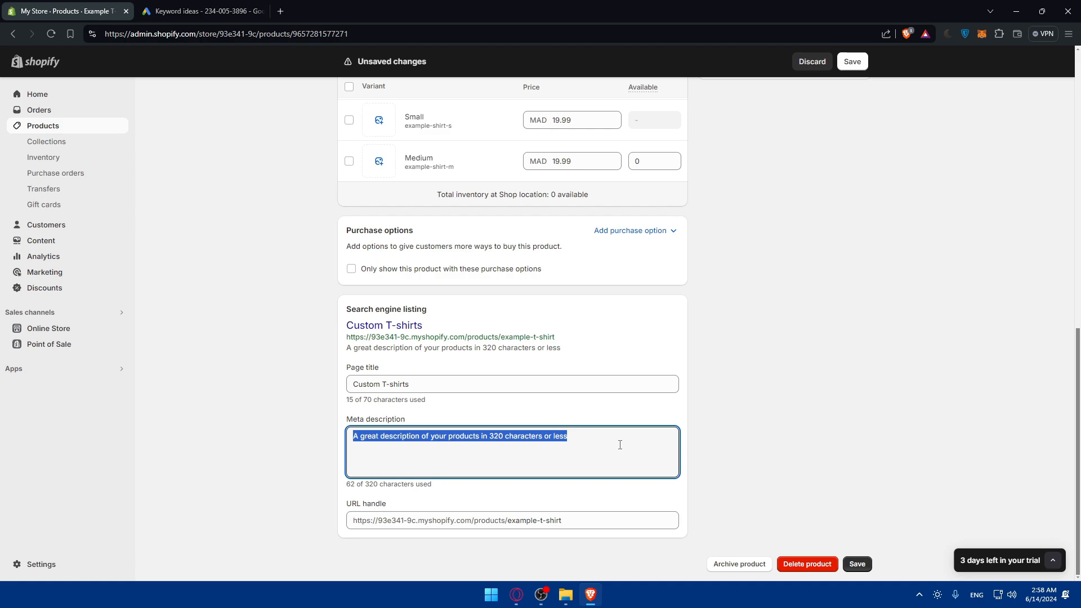
{"action": "type", "text": "create your "}
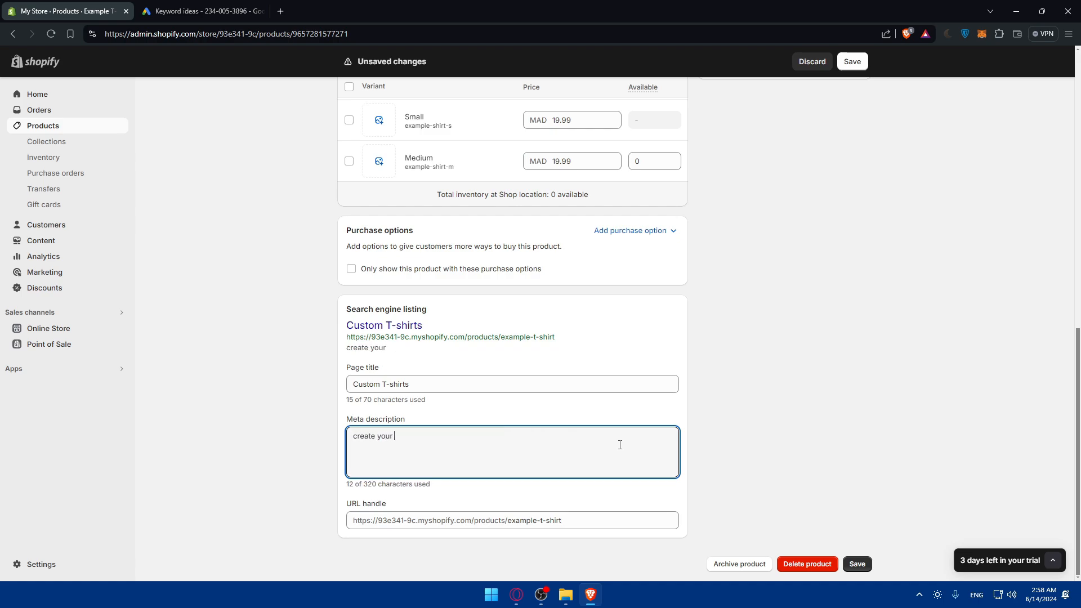
{"action": "type", "text": "custom tshit"}
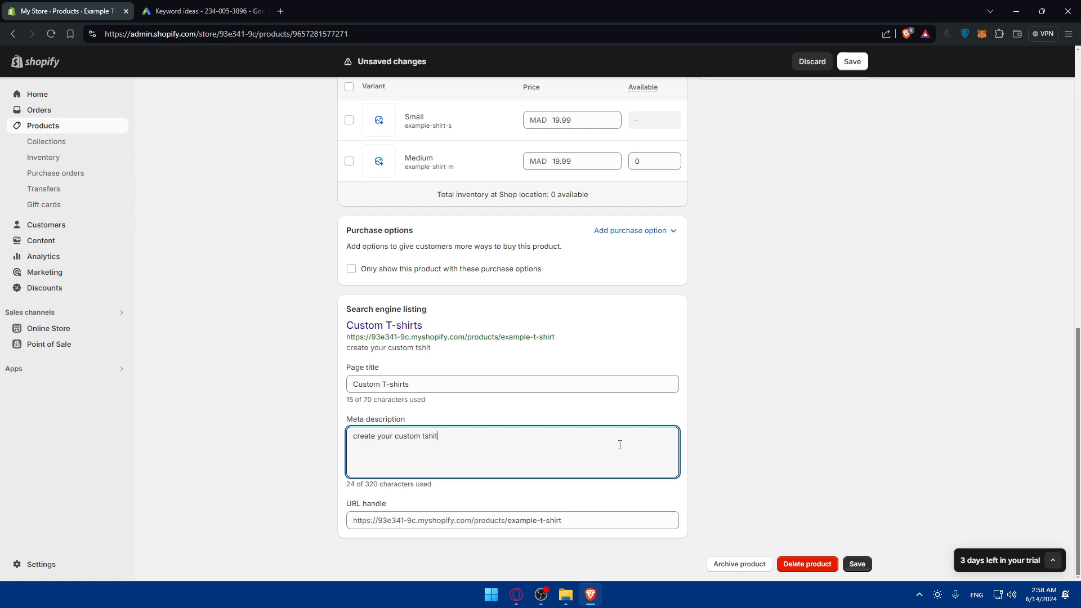
{"action": "type", "text": "t now and get it d"}
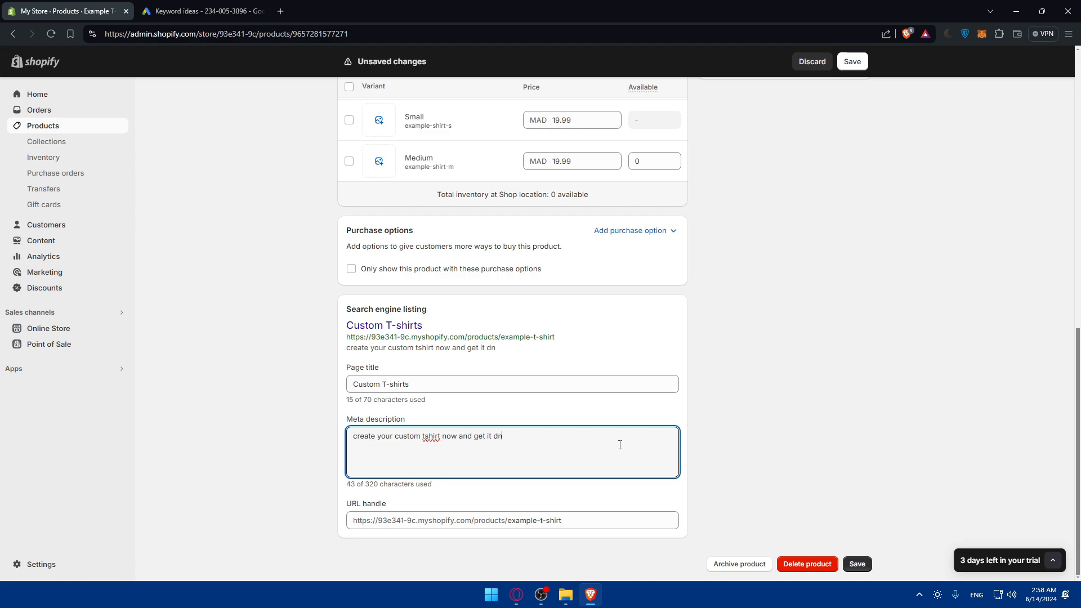
{"action": "type", "text": "one withting a mi"}
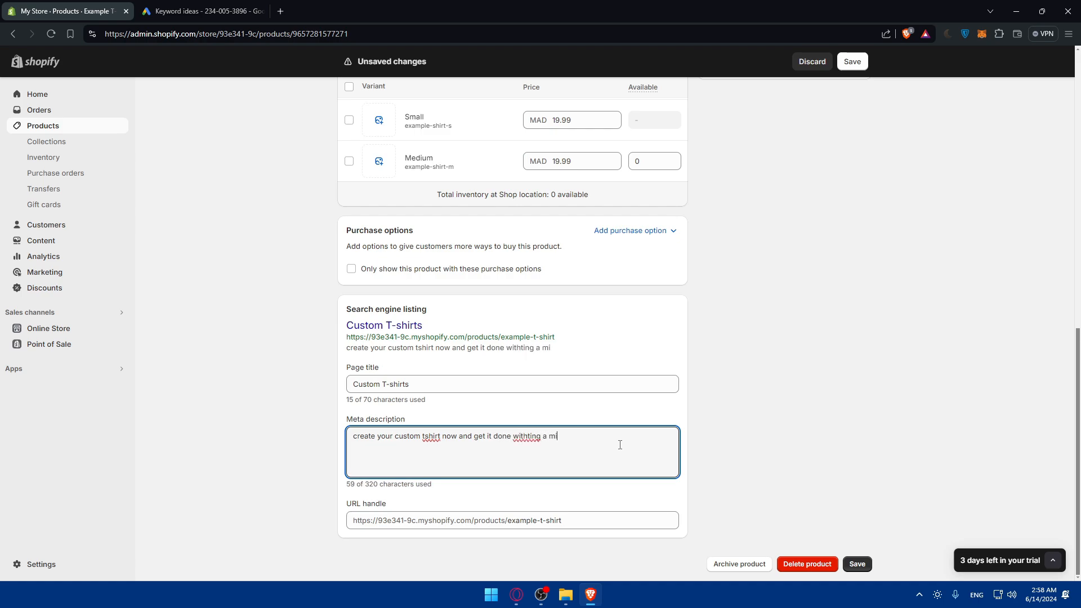
{"action": "type", "text": "nute"}
{"action": "key", "text": "BackSpace"}
{"action": "type", "text": "-"}
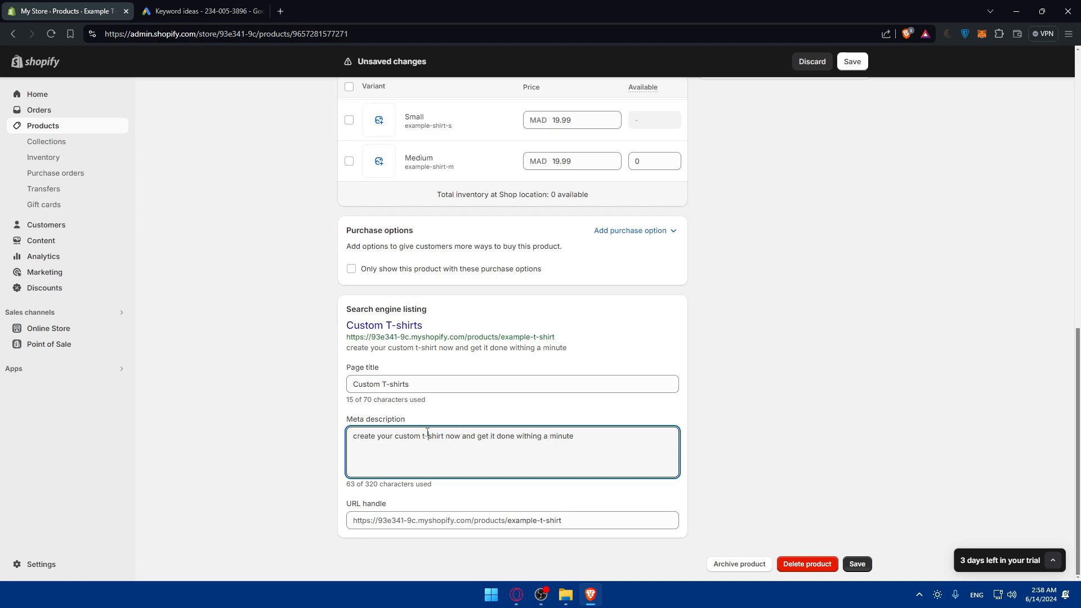
{"action": "key", "text": "BackSpace"}
{"action": "type", "text": "T"}
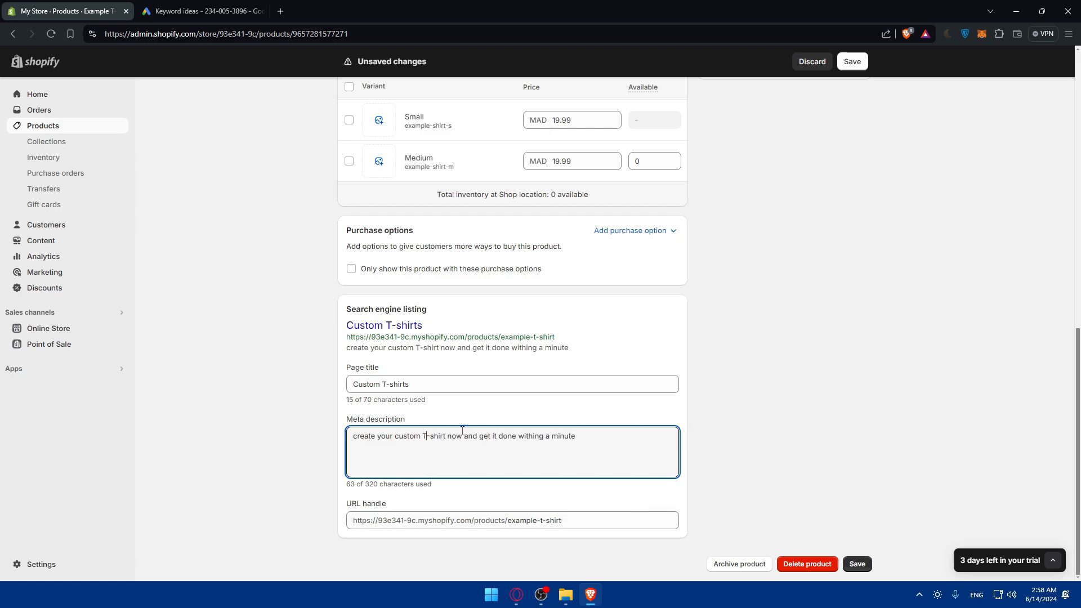
Shorten the product's URL handle to "T-shirt" by removing the "example-" prefix and capitalising the T
{"action": "left_click_drag", "start_coordinate": [592, 521], "coordinate": [346, 521]}
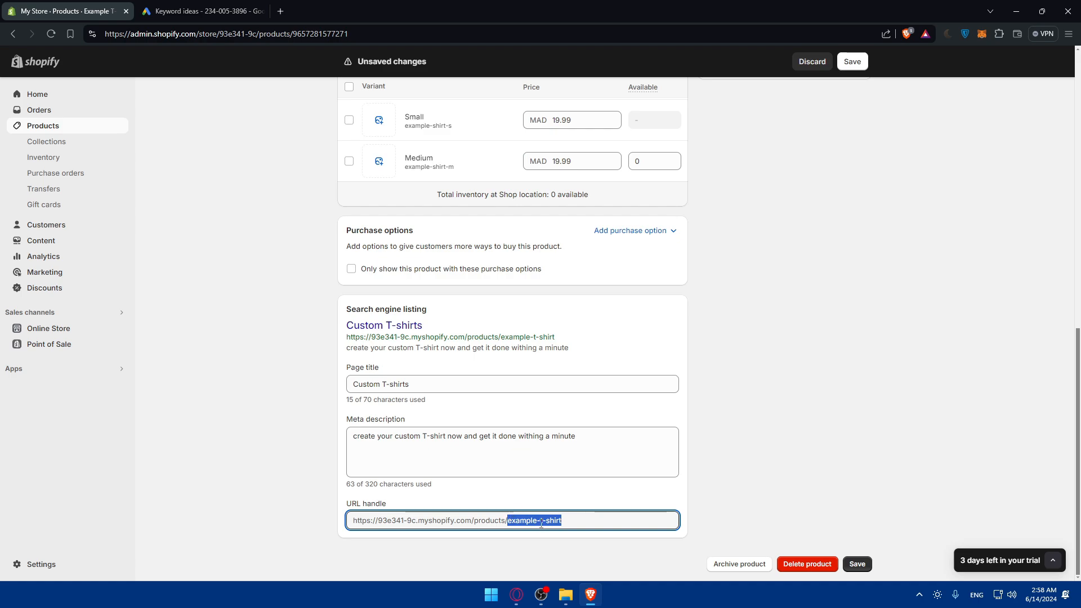
{"action": "left_click_drag", "start_coordinate": [542, 522], "coordinate": [477, 523]}
{"action": "key", "text": "BackSpace"}
{"action": "type", "text": "T"}
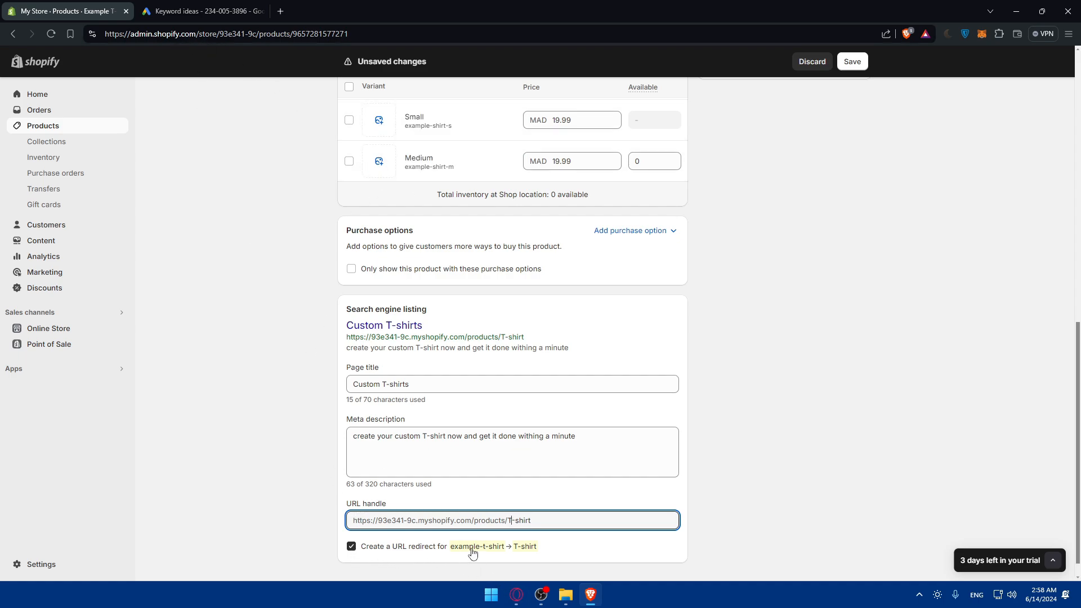
Save the T-shirt product and return to the list of all products
{"action": "scroll", "coordinate": [754, 510], "scroll_direction": "down", "scroll_amount": 1}
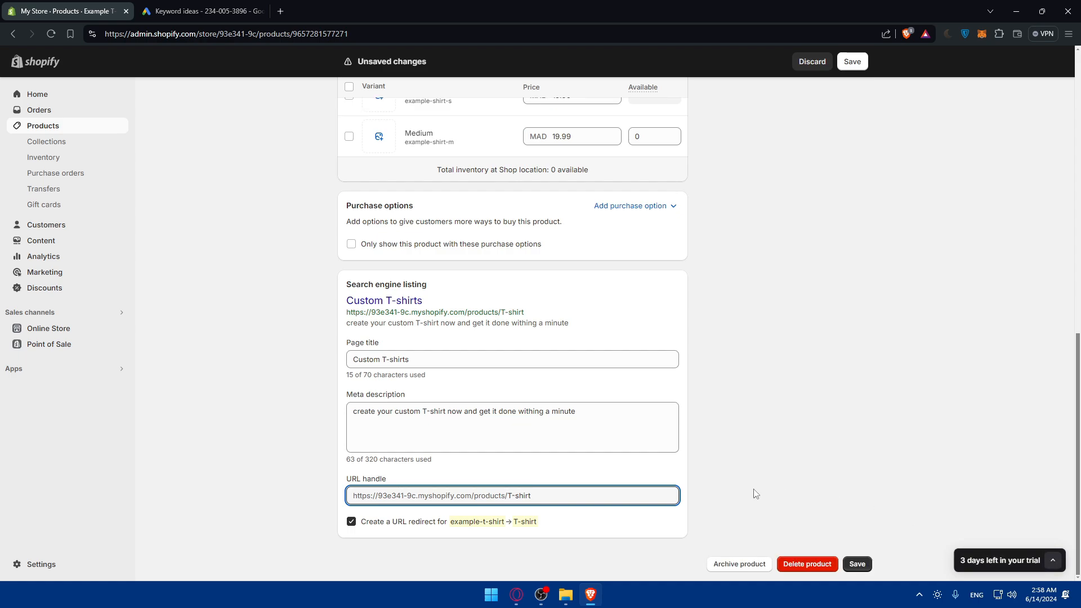
{"action": "left_click", "coordinate": [860, 566]}
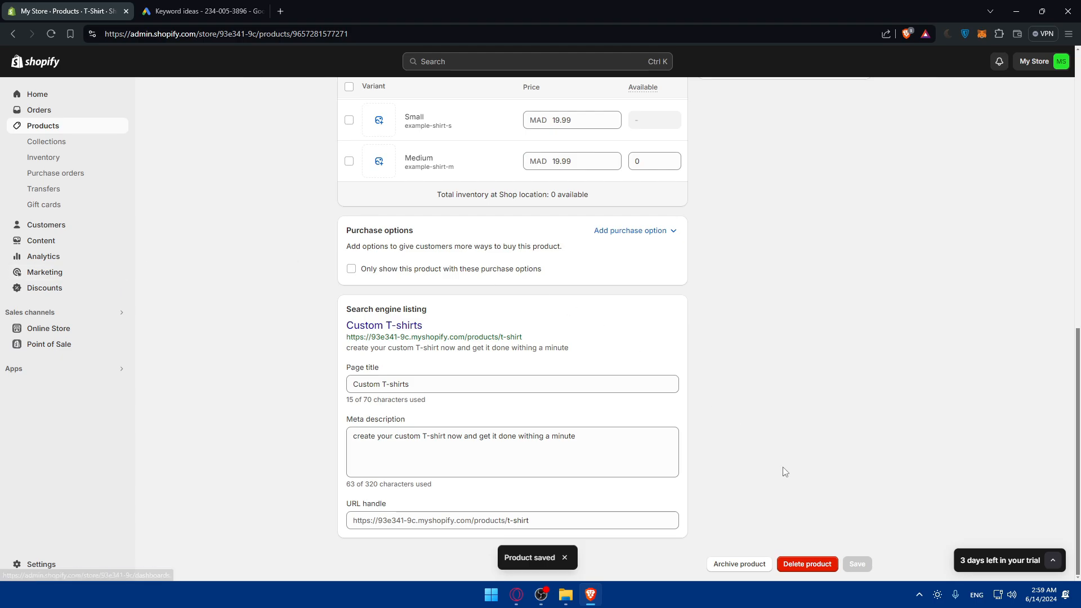
{"action": "left_click", "coordinate": [55, 128]}
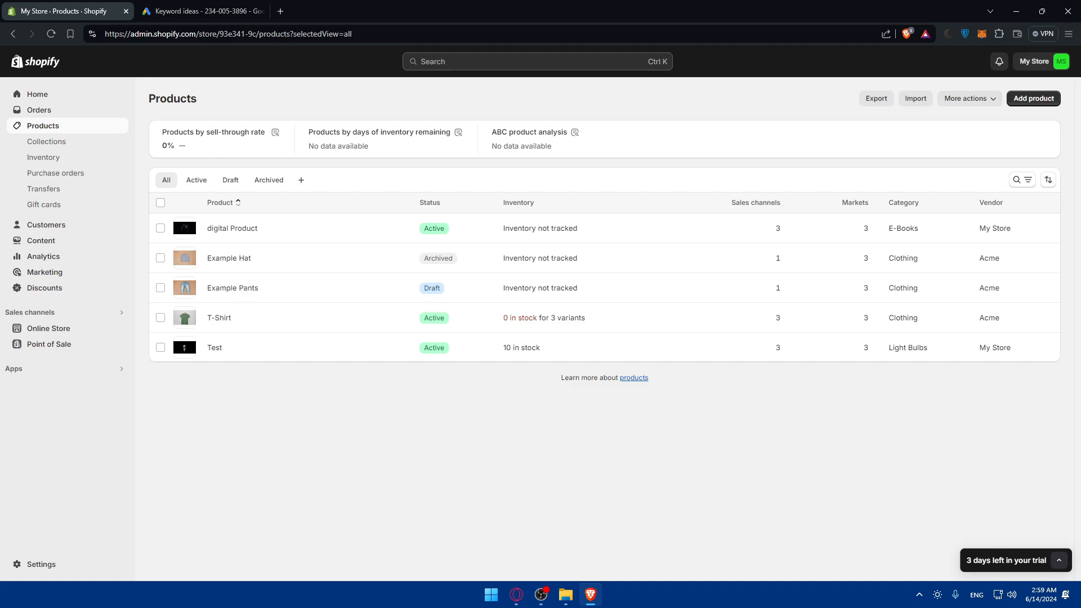
{"action": "key", "text": "Escape"}
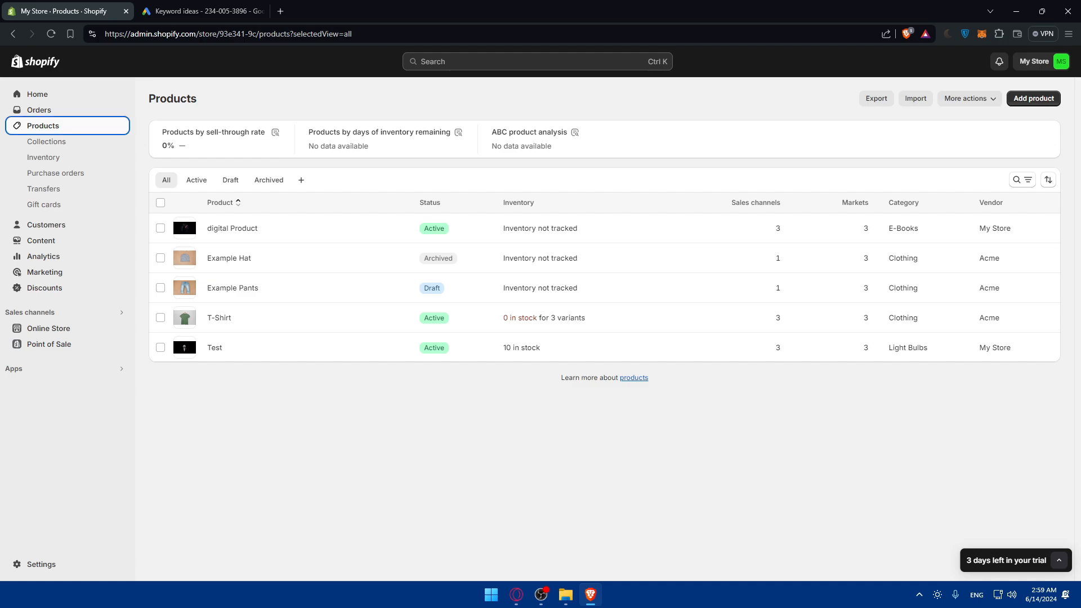